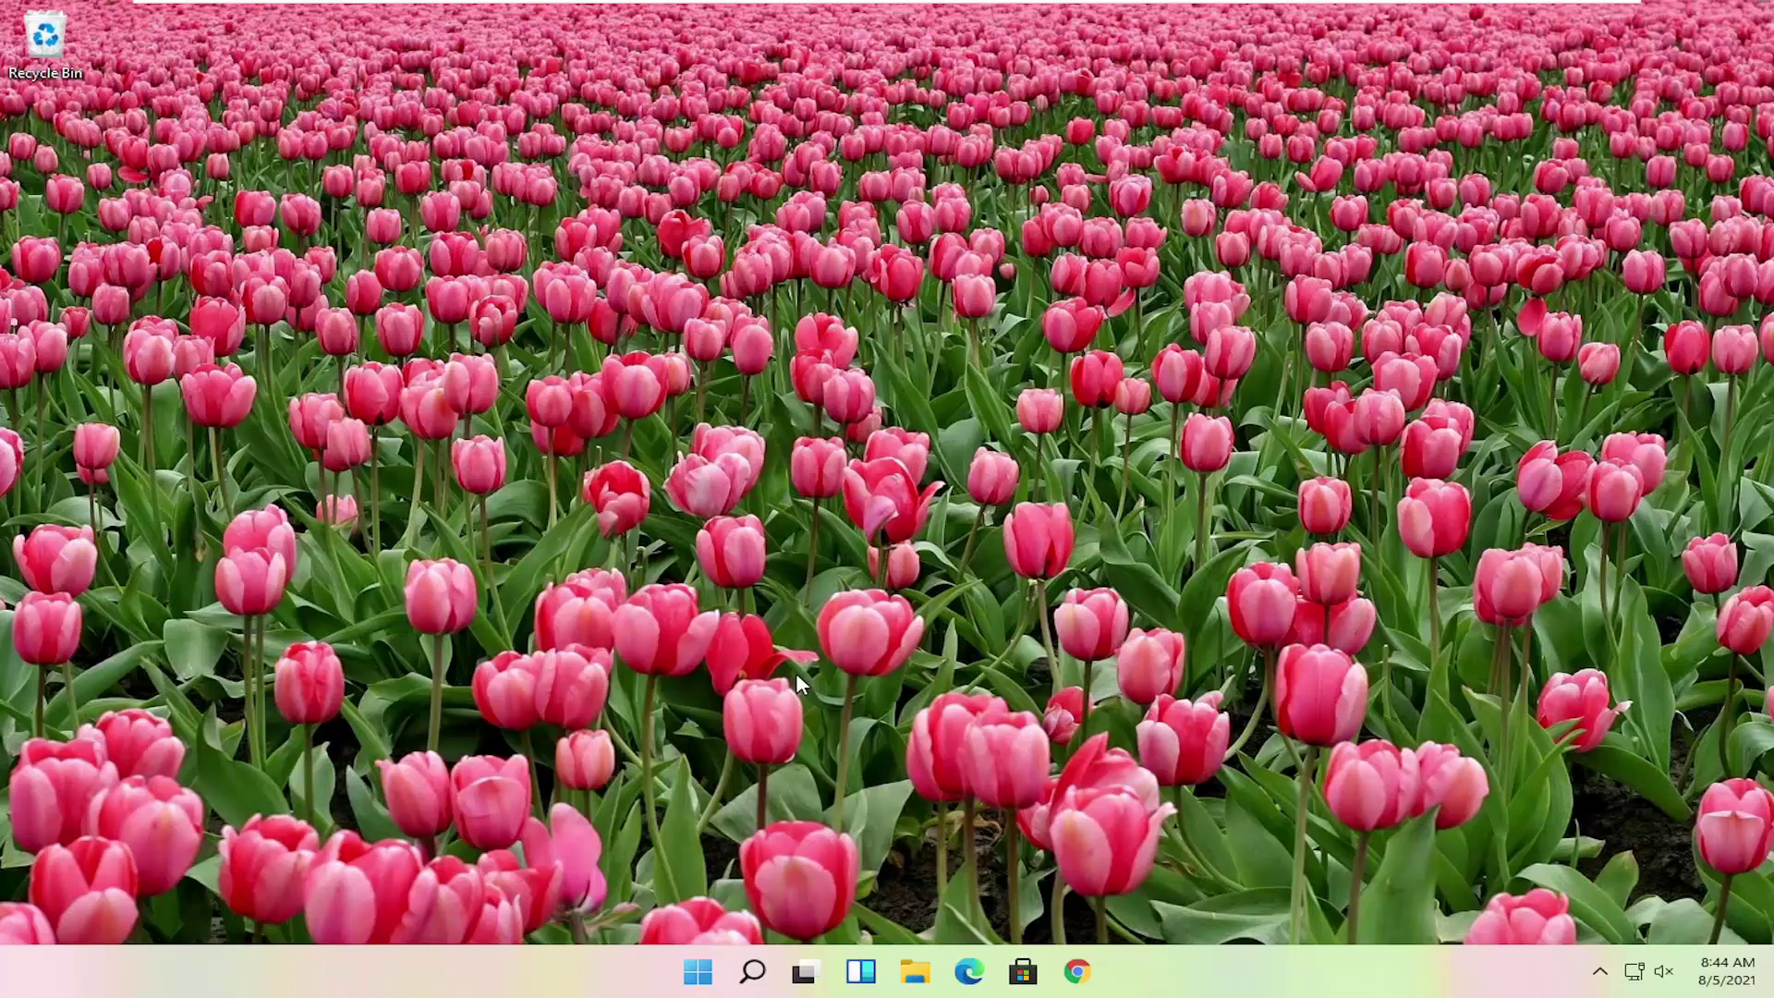
Step: Bring up the Start quick-link menu with its Shut down or sign out power options shown
{"action": "right_click", "coordinate": [697, 972]}
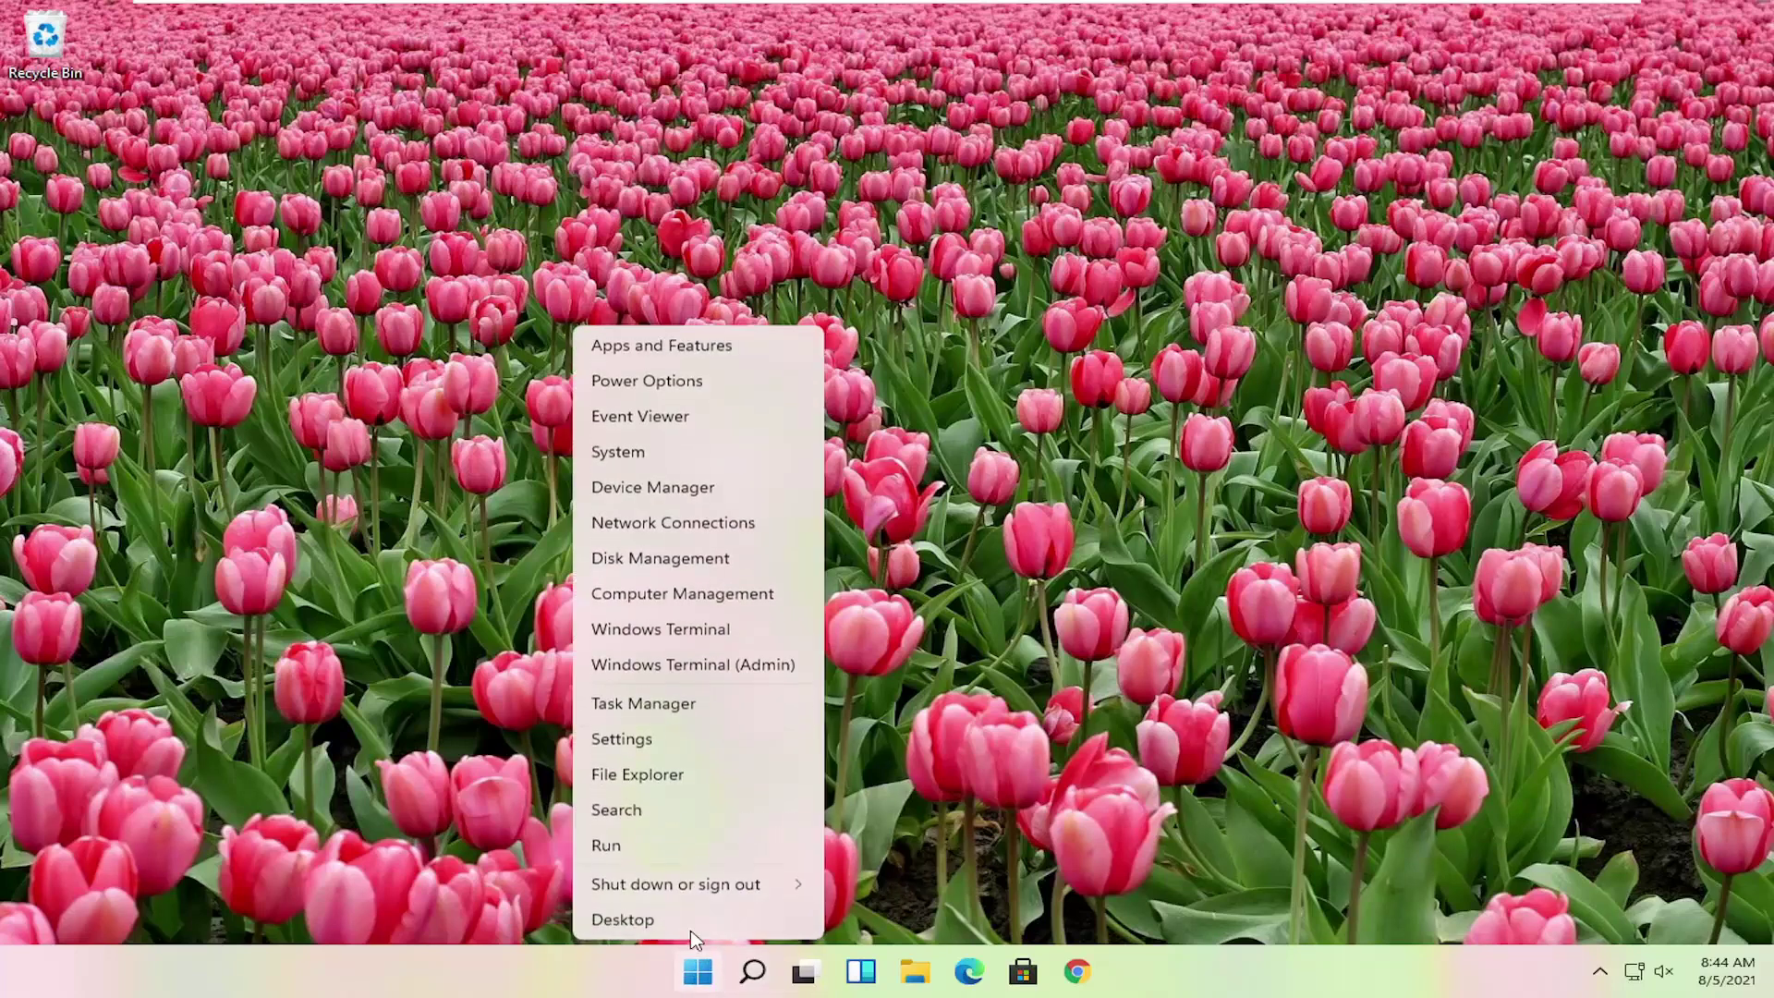
{"action": "mouse_move", "coordinate": [676, 885]}
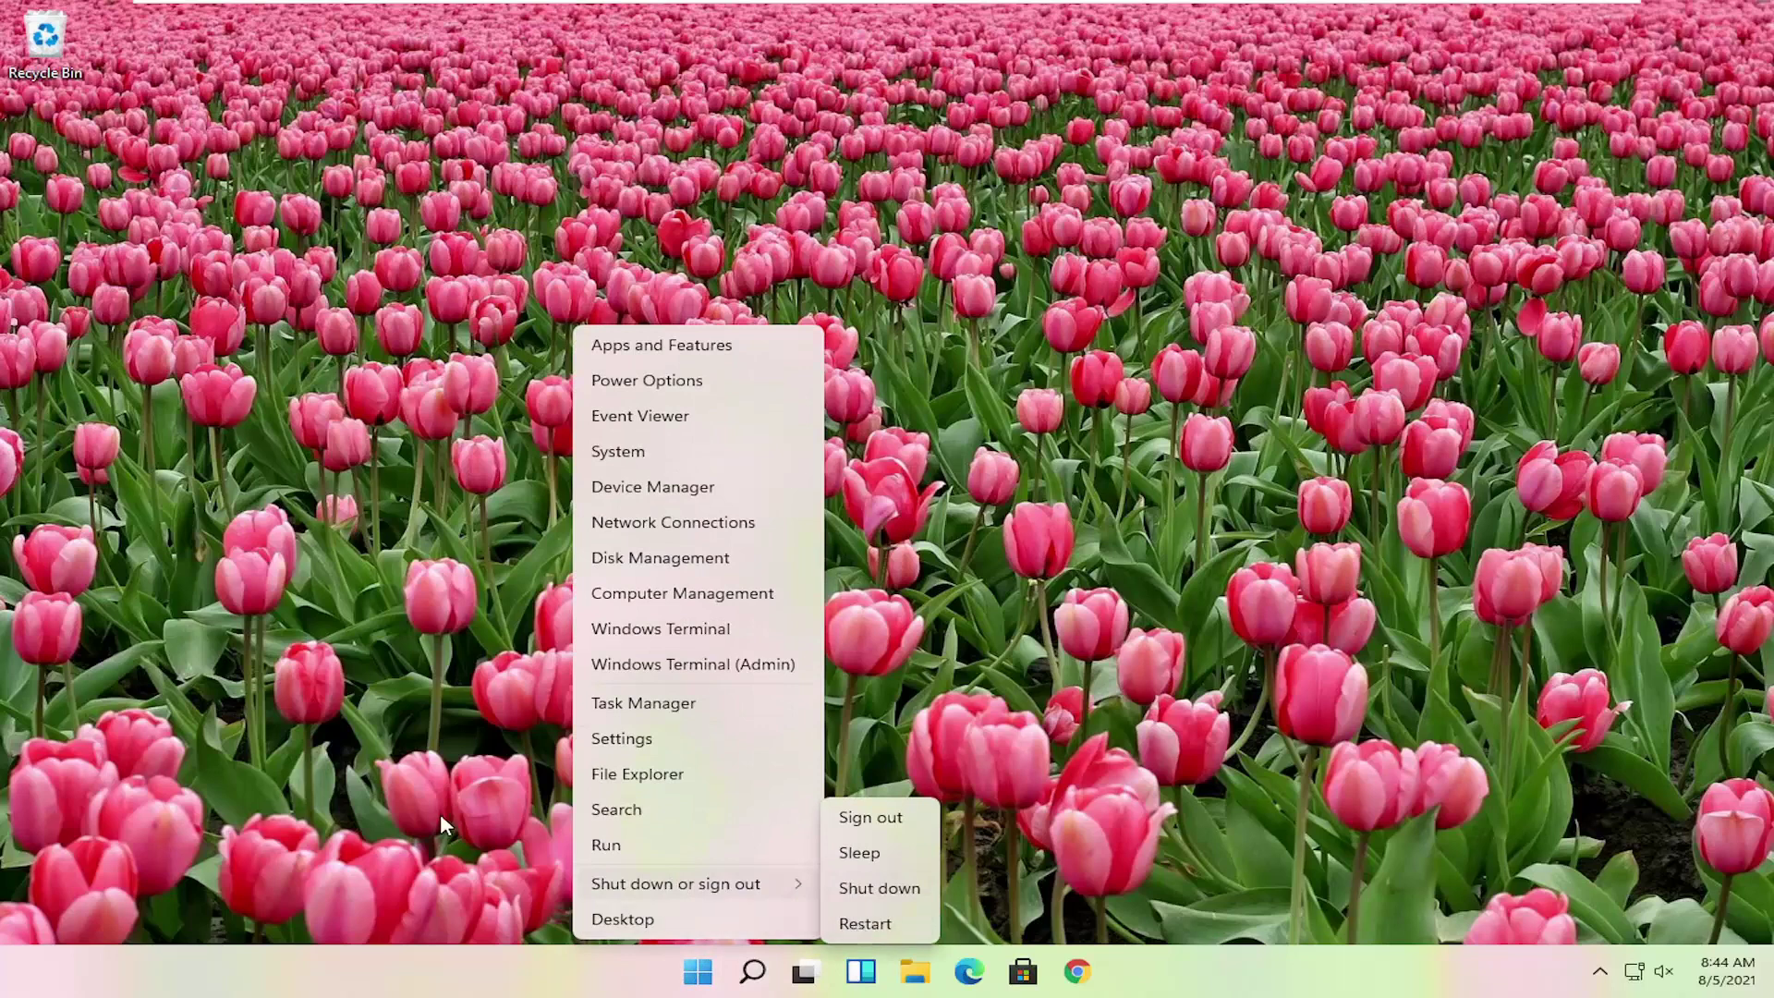
{"action": "left_click", "coordinate": [739, 968]}
{"action": "right_click", "coordinate": [705, 974]}
{"action": "mouse_move", "coordinate": [688, 887]}
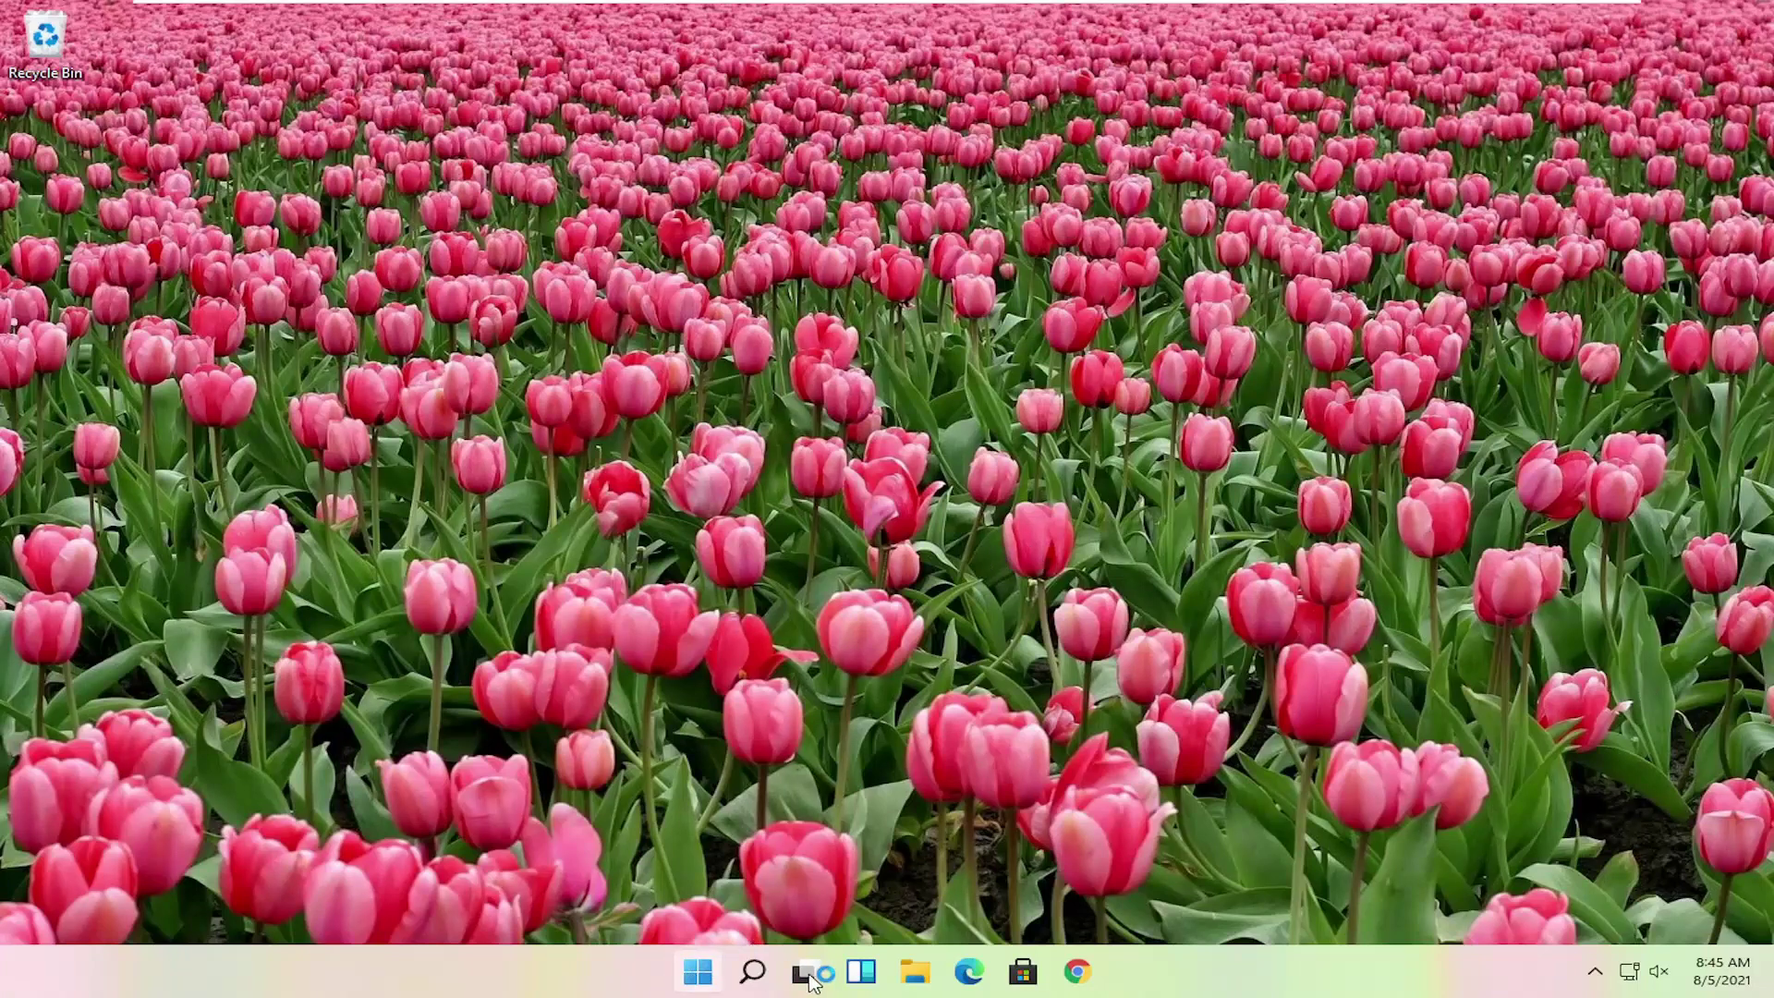
Step: Open Task Manager from the Win+X menu, then enlarge and reposition its window
{"action": "right_click", "coordinate": [698, 970]}
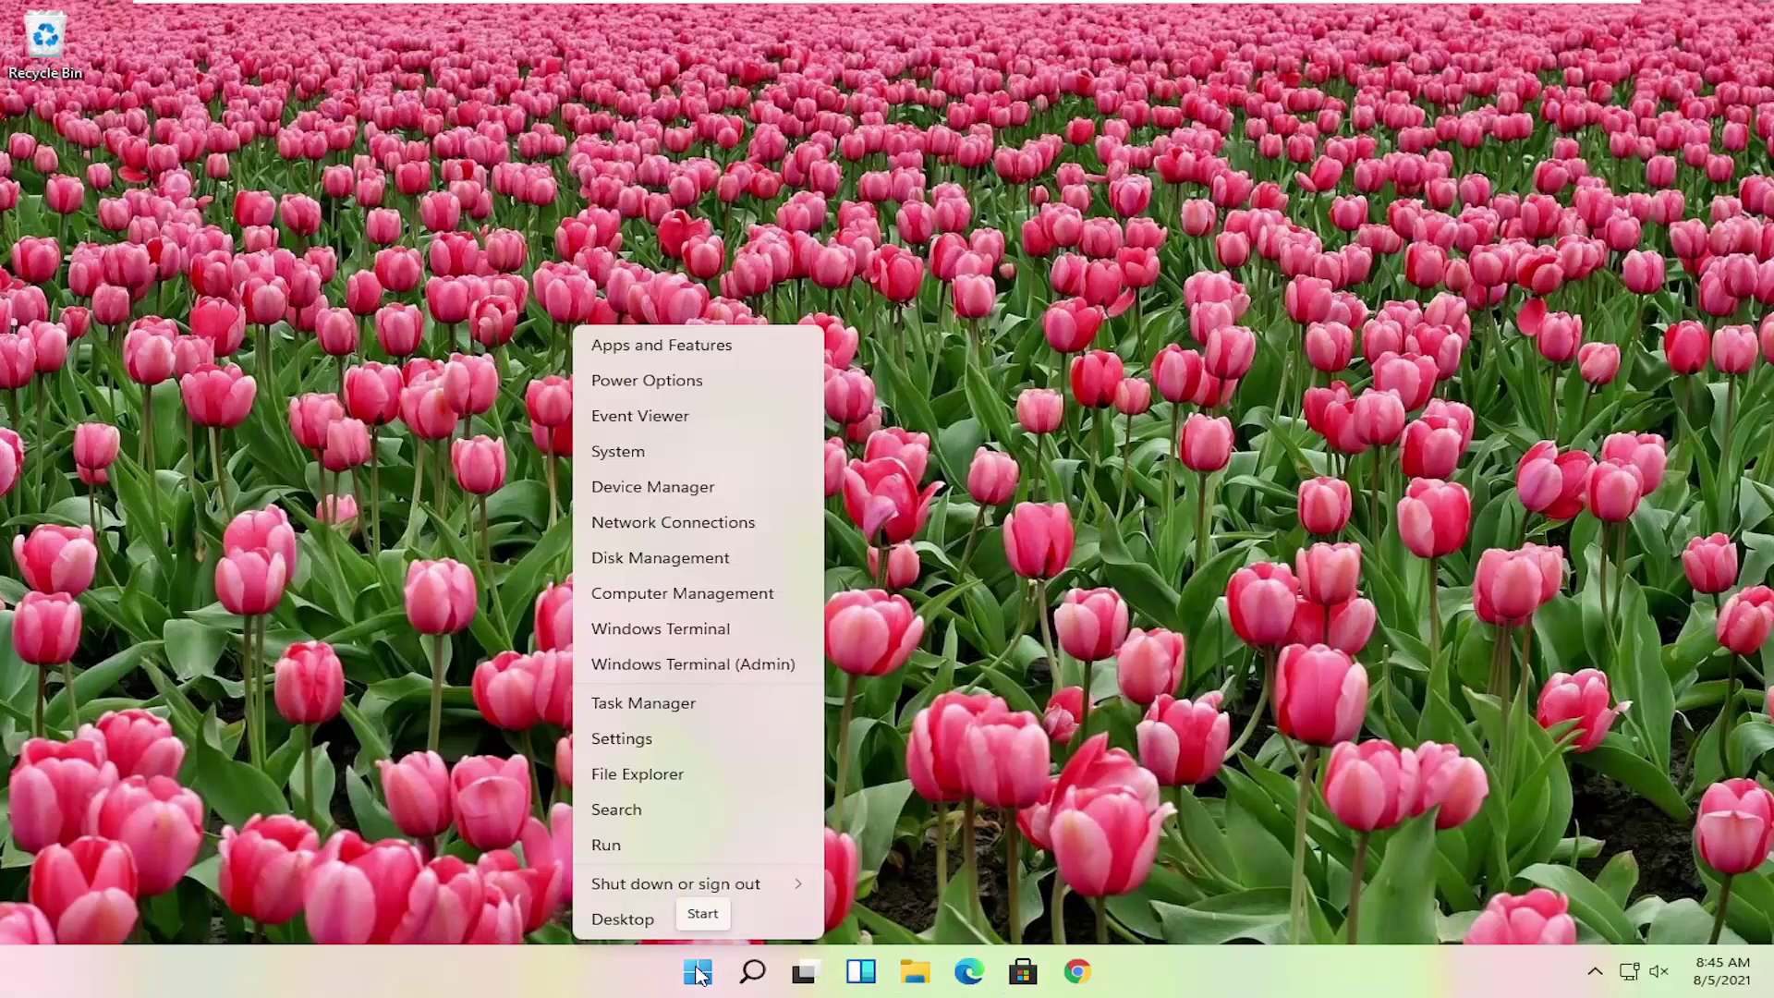
{"action": "left_click", "coordinate": [669, 716]}
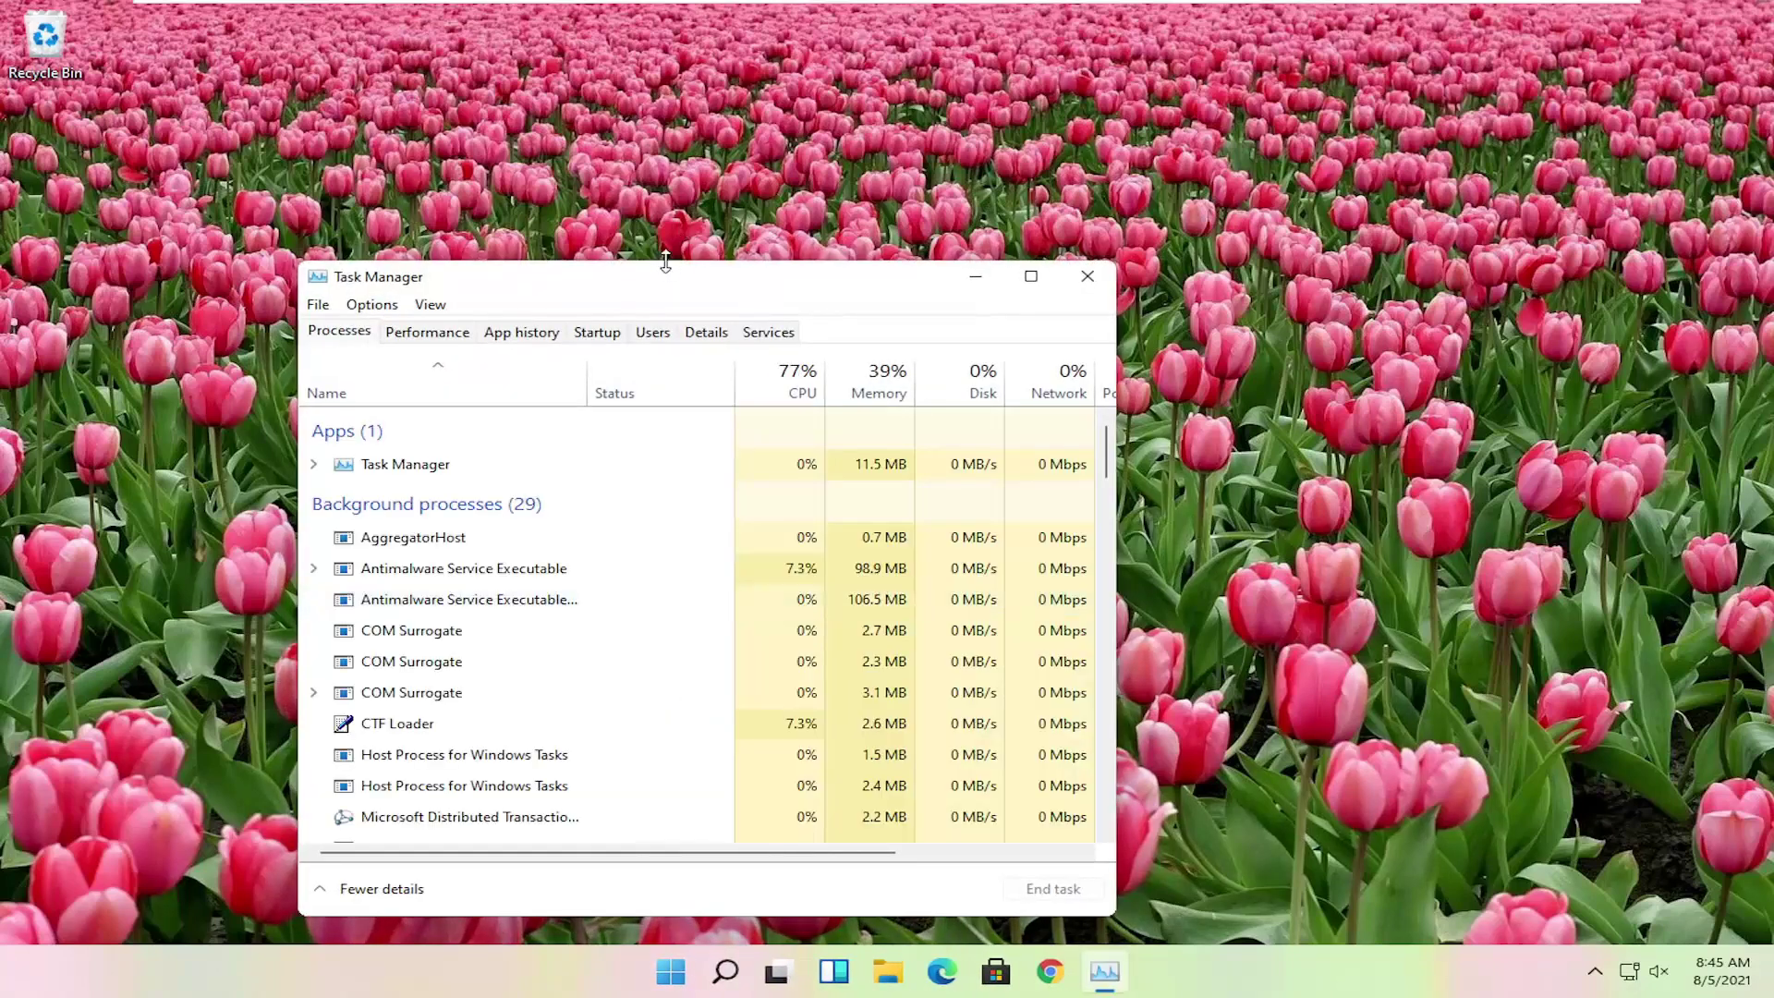
{"action": "mouse_move", "coordinate": [936, 261]}
{"action": "left_mouse_down"}
{"action": "mouse_move", "coordinate": [935, 203]}
{"action": "mouse_move", "coordinate": [928, 261]}
{"action": "left_mouse_up"}
{"action": "left_click_drag", "start_coordinate": [790, 274], "coordinate": [1004, 191]}
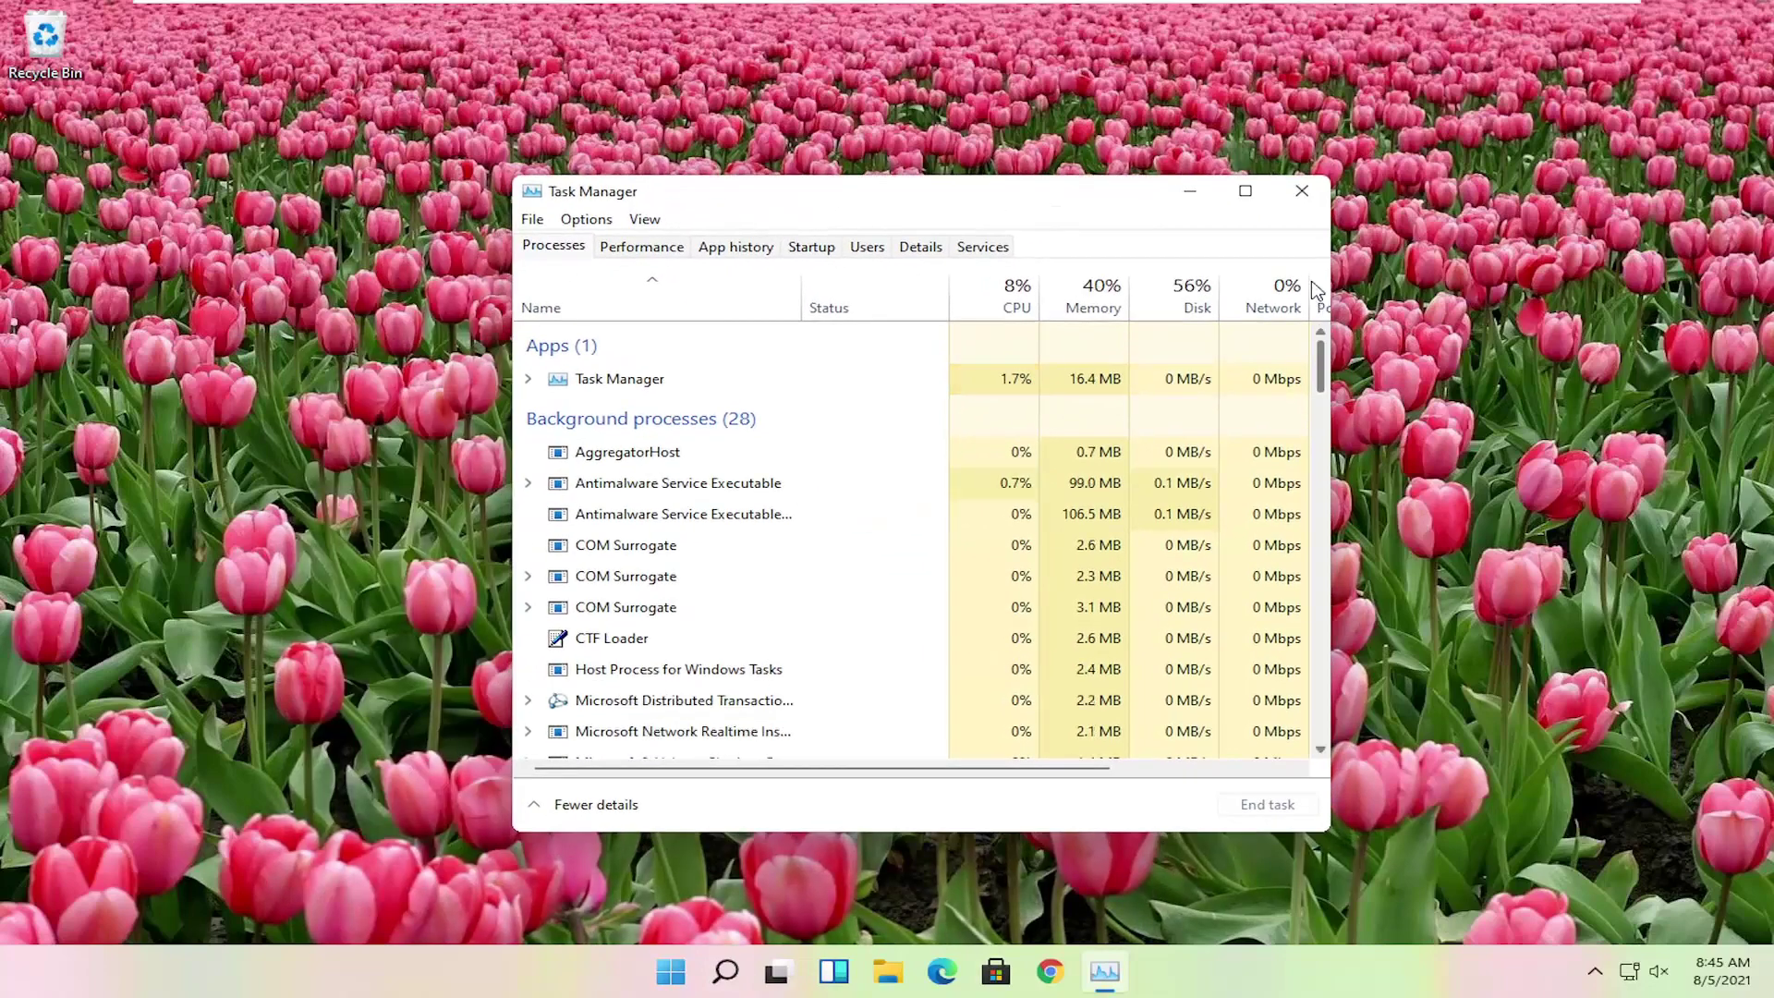
{"action": "scroll", "coordinate": [832, 494], "scroll_direction": "down", "scroll_amount": 15}
{"action": "scroll", "coordinate": [832, 494], "scroll_direction": "up", "scroll_amount": 15}
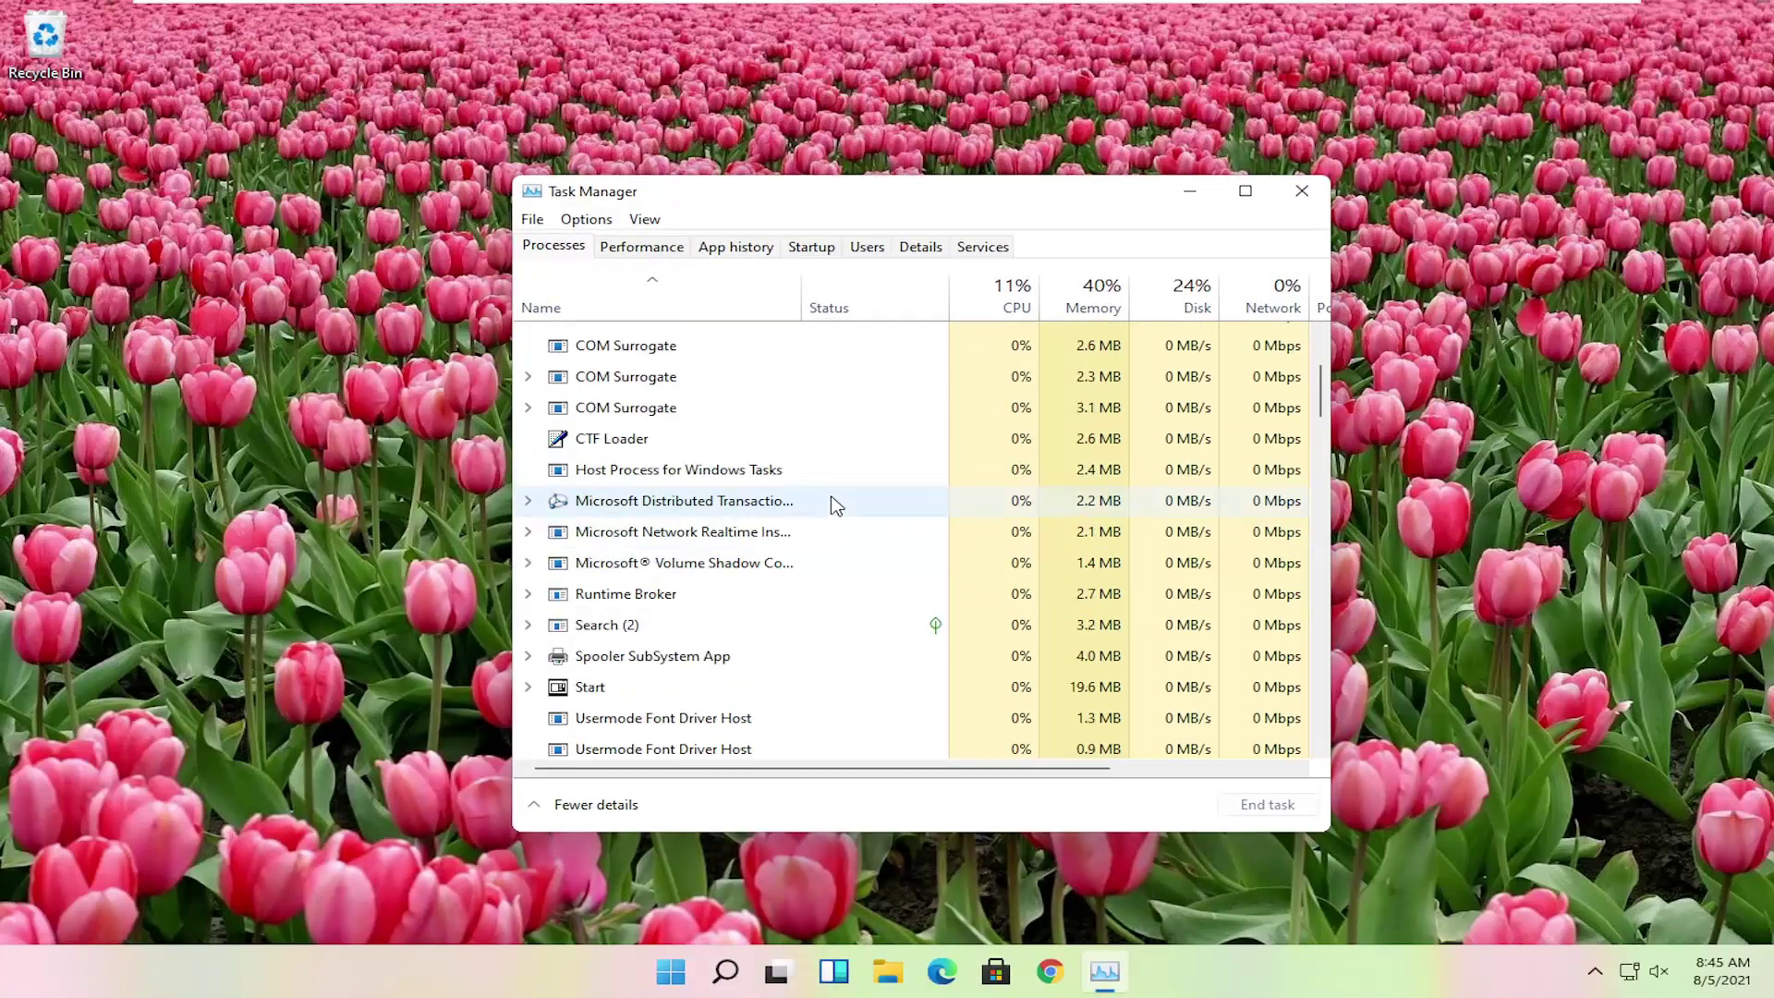
{"action": "scroll", "coordinate": [831, 503], "scroll_direction": "up", "scroll_amount": 1}
{"action": "scroll", "coordinate": [812, 502], "scroll_direction": "down", "scroll_amount": 10}
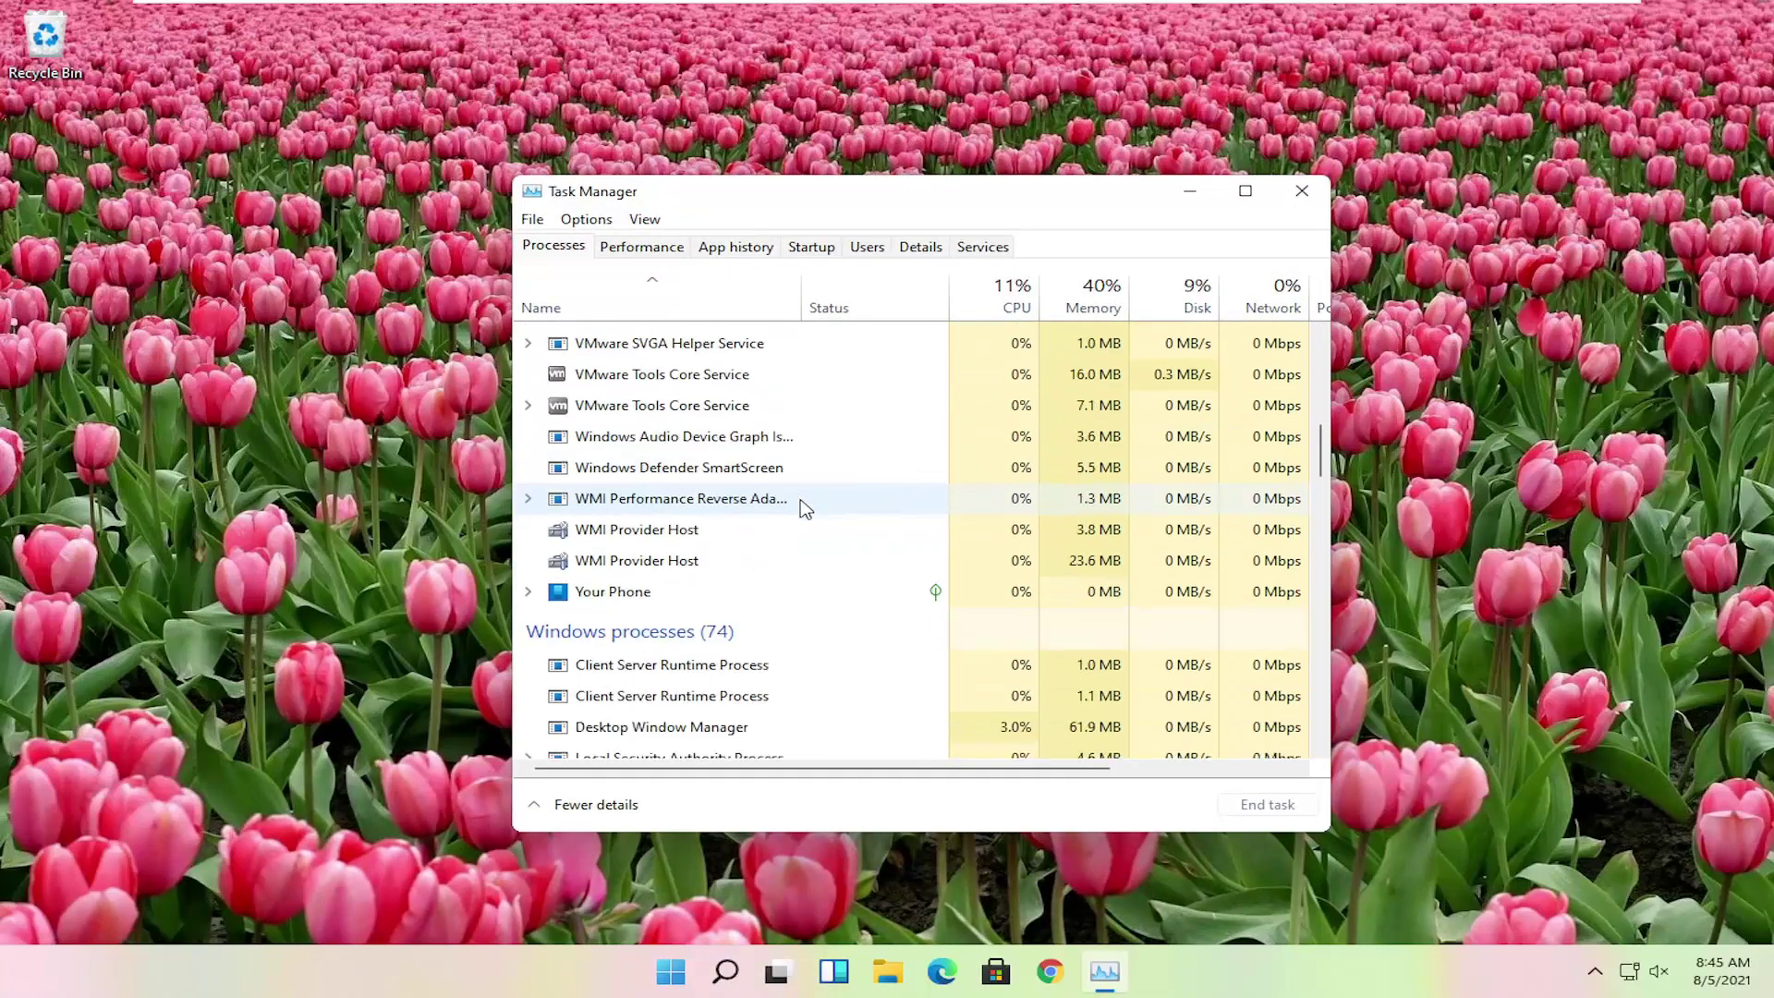
{"action": "scroll", "coordinate": [775, 499], "scroll_direction": "down", "scroll_amount": 3}
Step: Restart the Windows Explorer process from the Processes list
{"action": "left_click", "coordinate": [628, 538]}
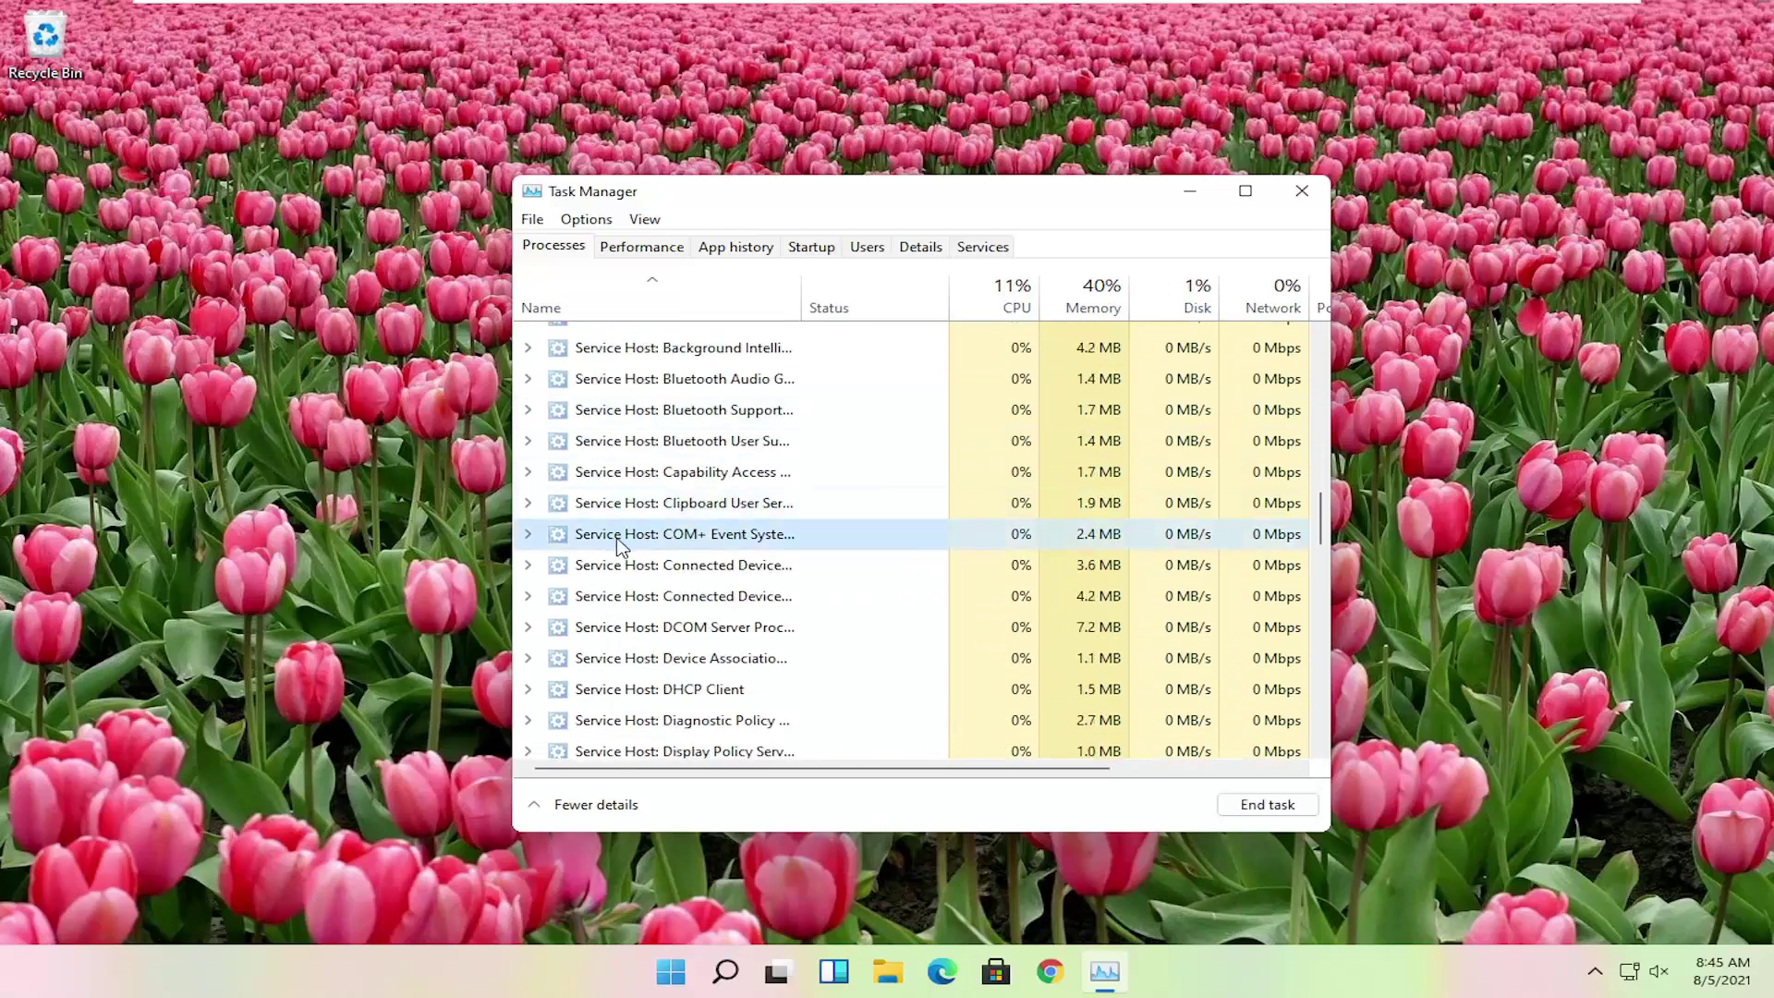
{"action": "key", "text": "w"}
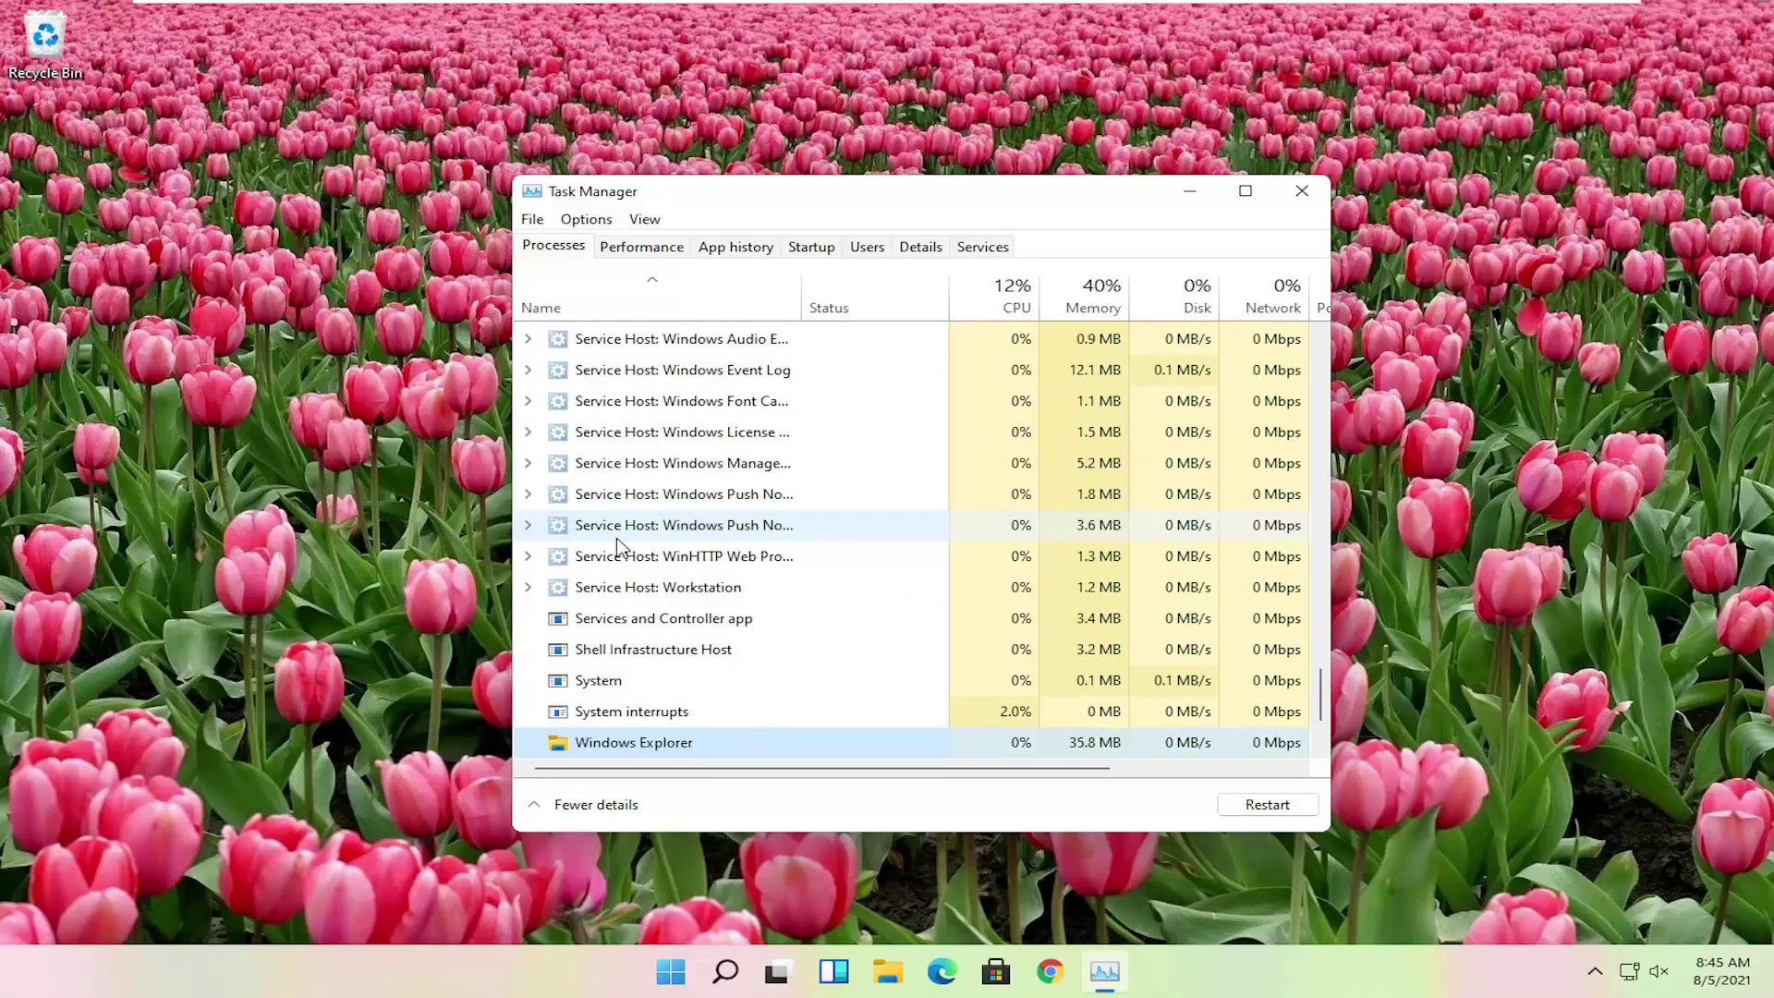
{"action": "scroll", "coordinate": [651, 540], "scroll_direction": "down", "scroll_amount": 2}
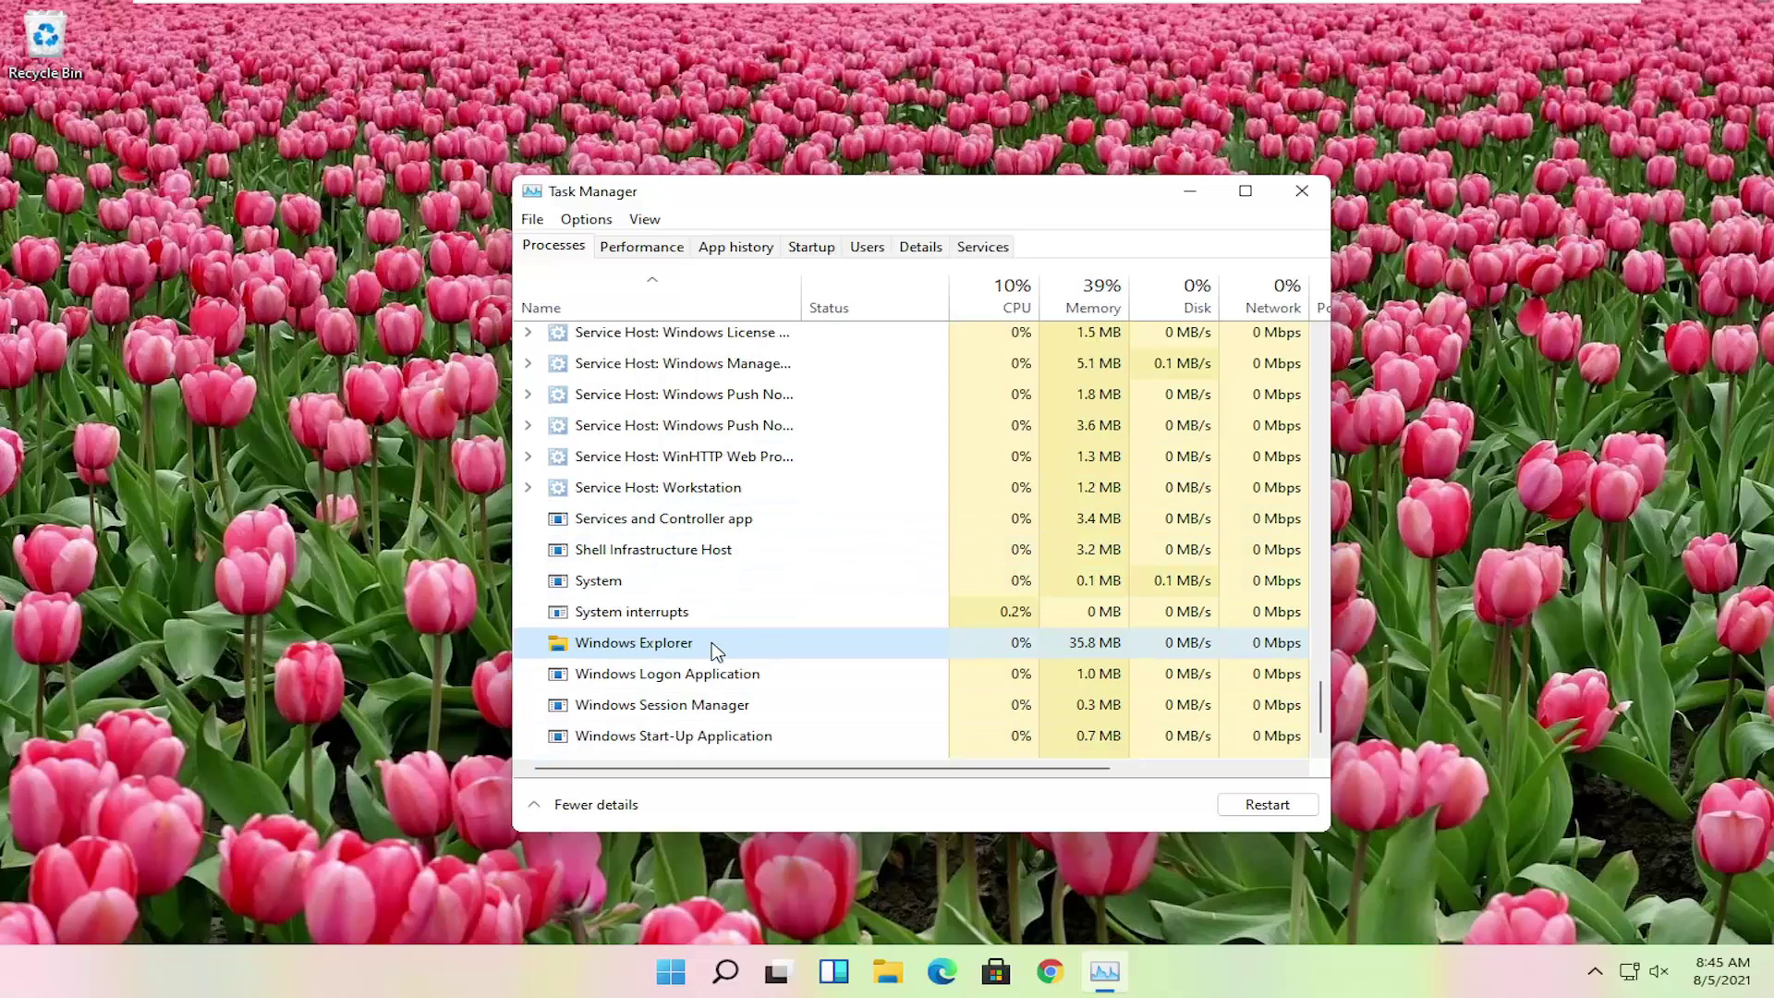
{"action": "right_click", "coordinate": [601, 619]}
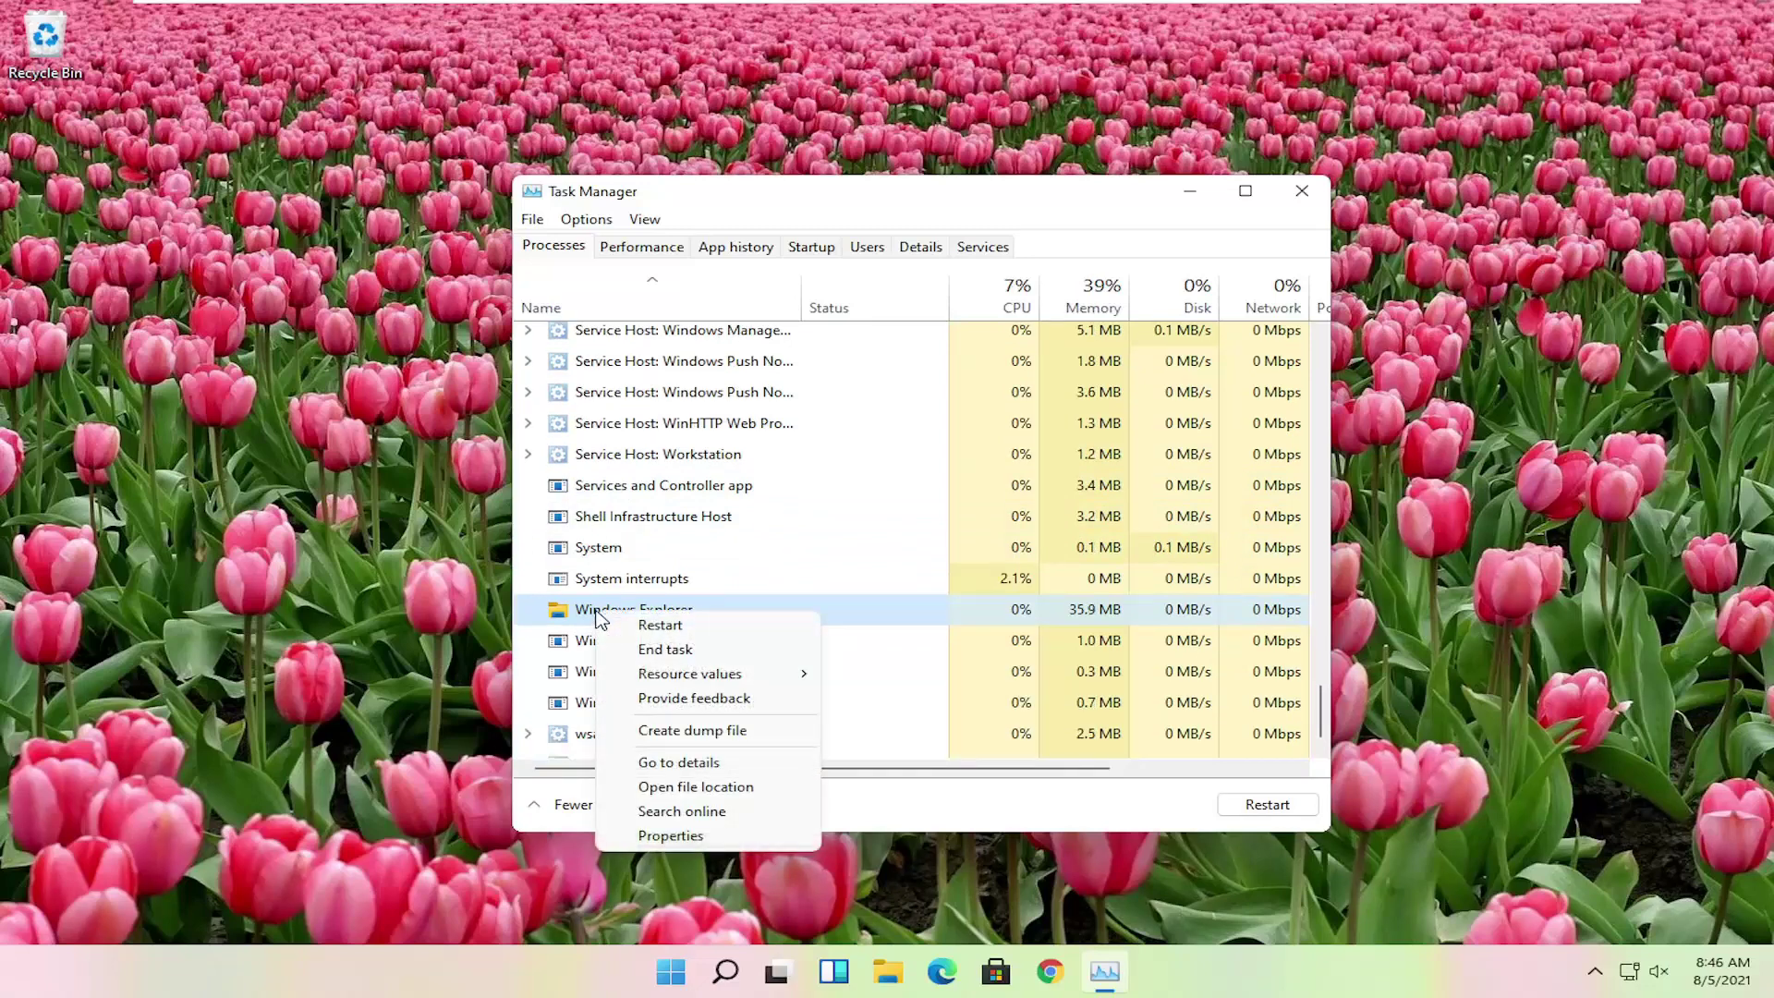
{"action": "left_click", "coordinate": [660, 625]}
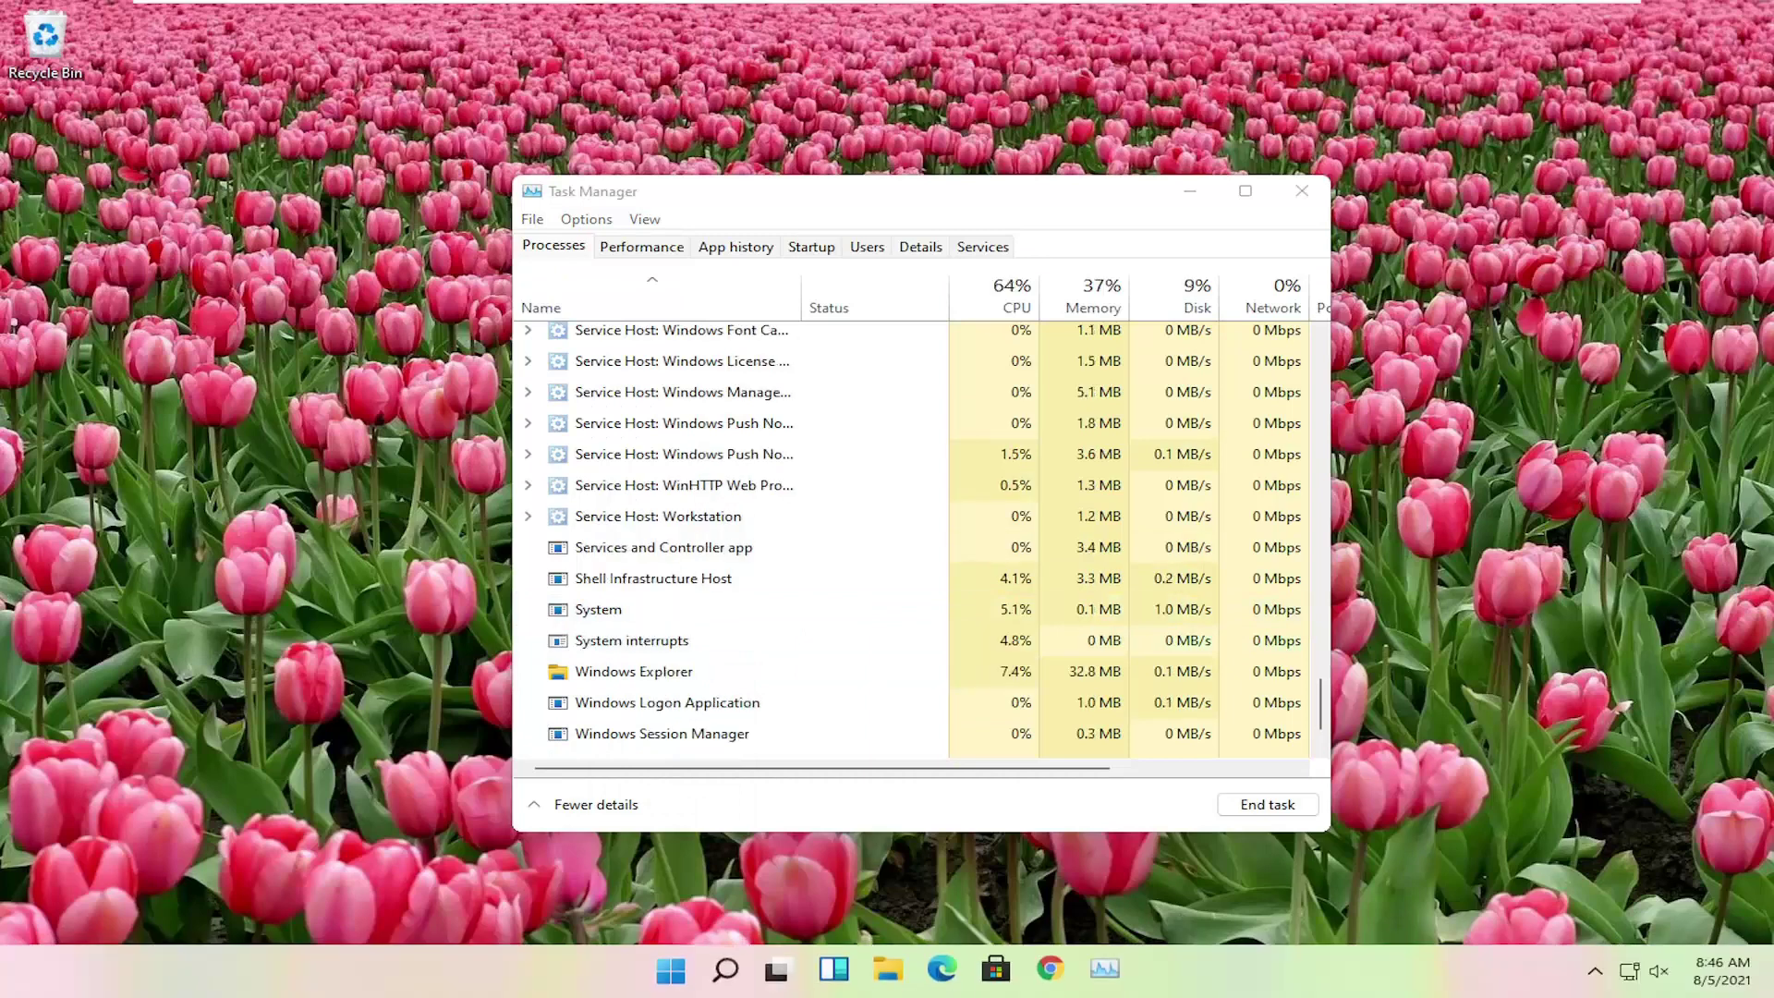
Step: Test that the Start button opens after the Explorer restart
{"action": "left_click", "coordinate": [672, 971]}
{"action": "left_click", "coordinate": [681, 978]}
{"action": "left_click", "coordinate": [672, 971]}
{"action": "left_click", "coordinate": [672, 971]}
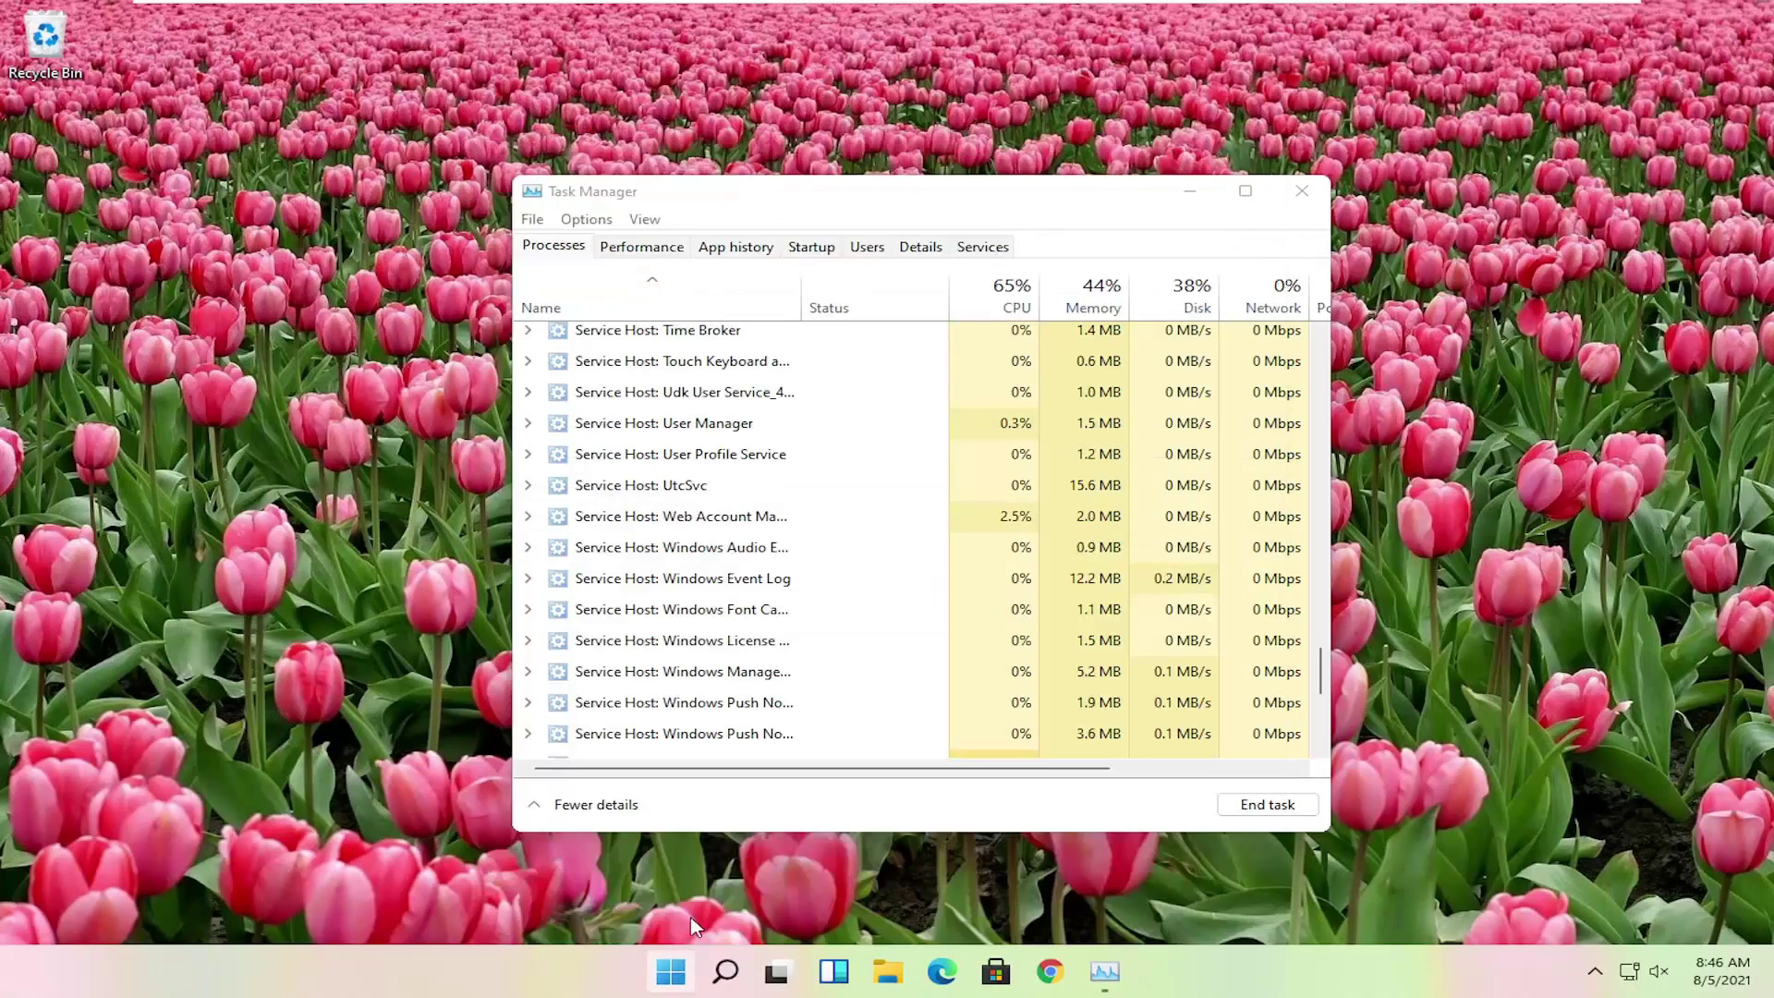
Step: Close Task Manager and open Settings from the Start quick-link menu
{"action": "left_click", "coordinate": [1302, 191]}
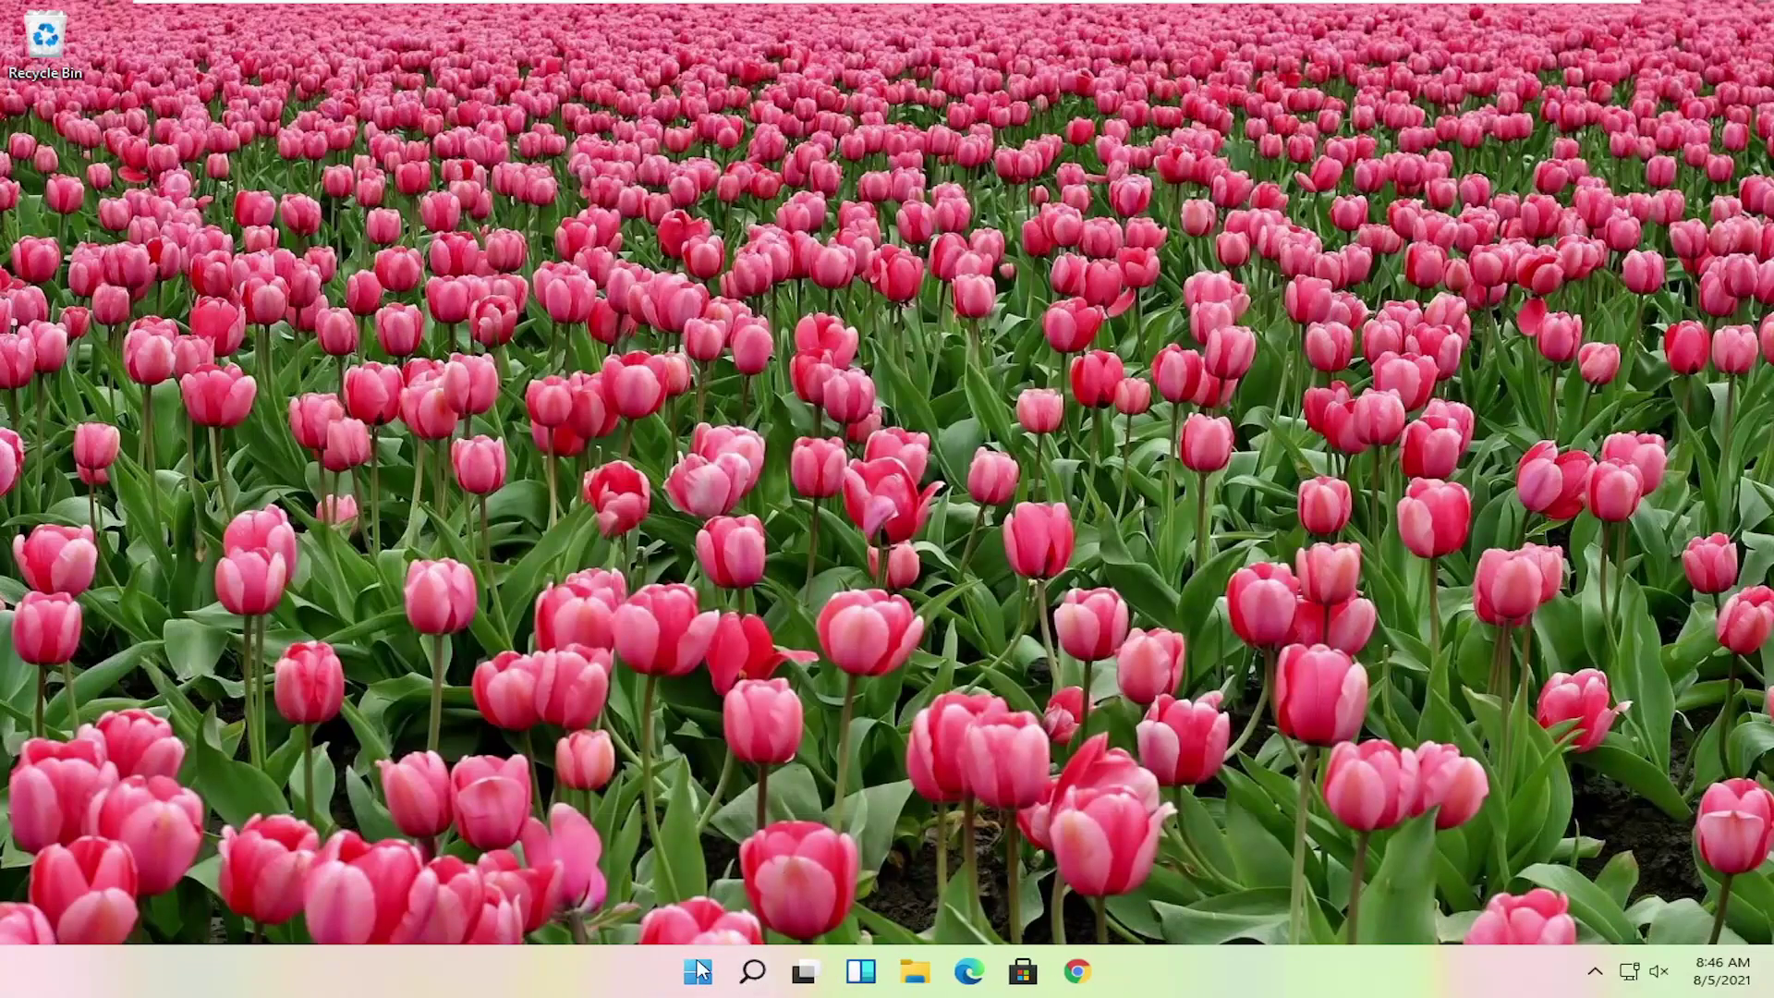
{"action": "right_click", "coordinate": [698, 979]}
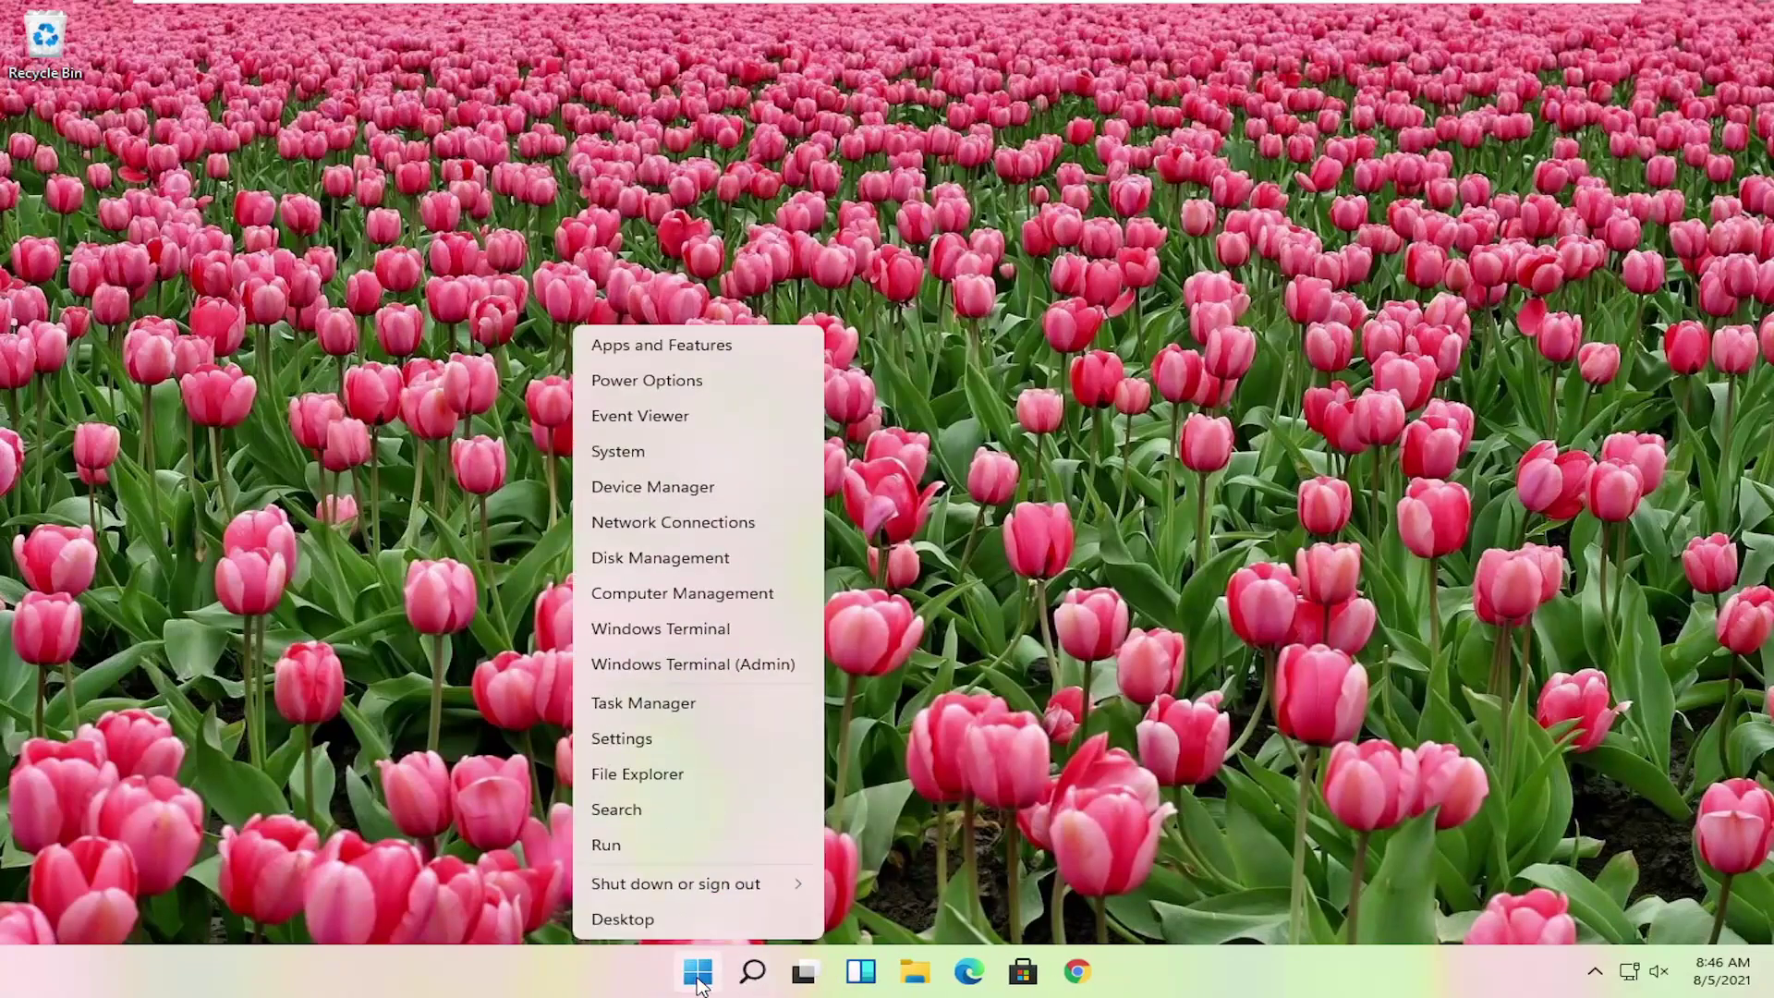
{"action": "left_click", "coordinate": [610, 740]}
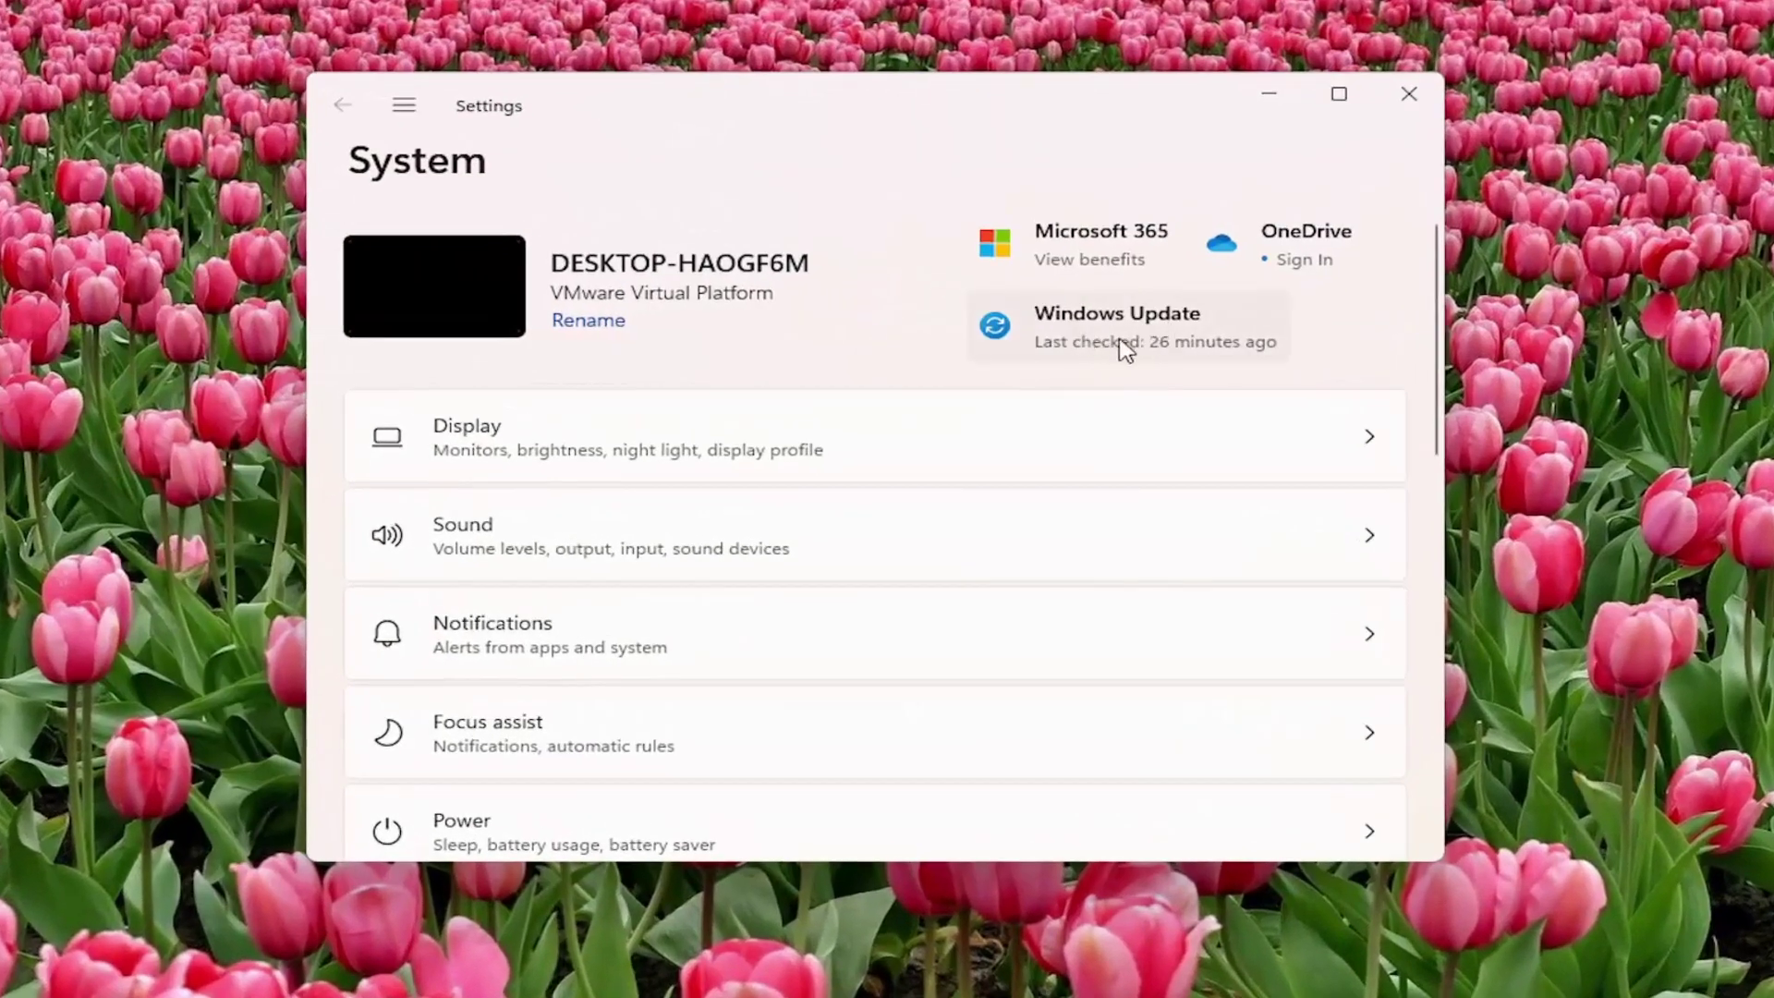
Step: Go to the Windows Update page and run Check for updates
{"action": "left_click", "coordinate": [404, 106]}
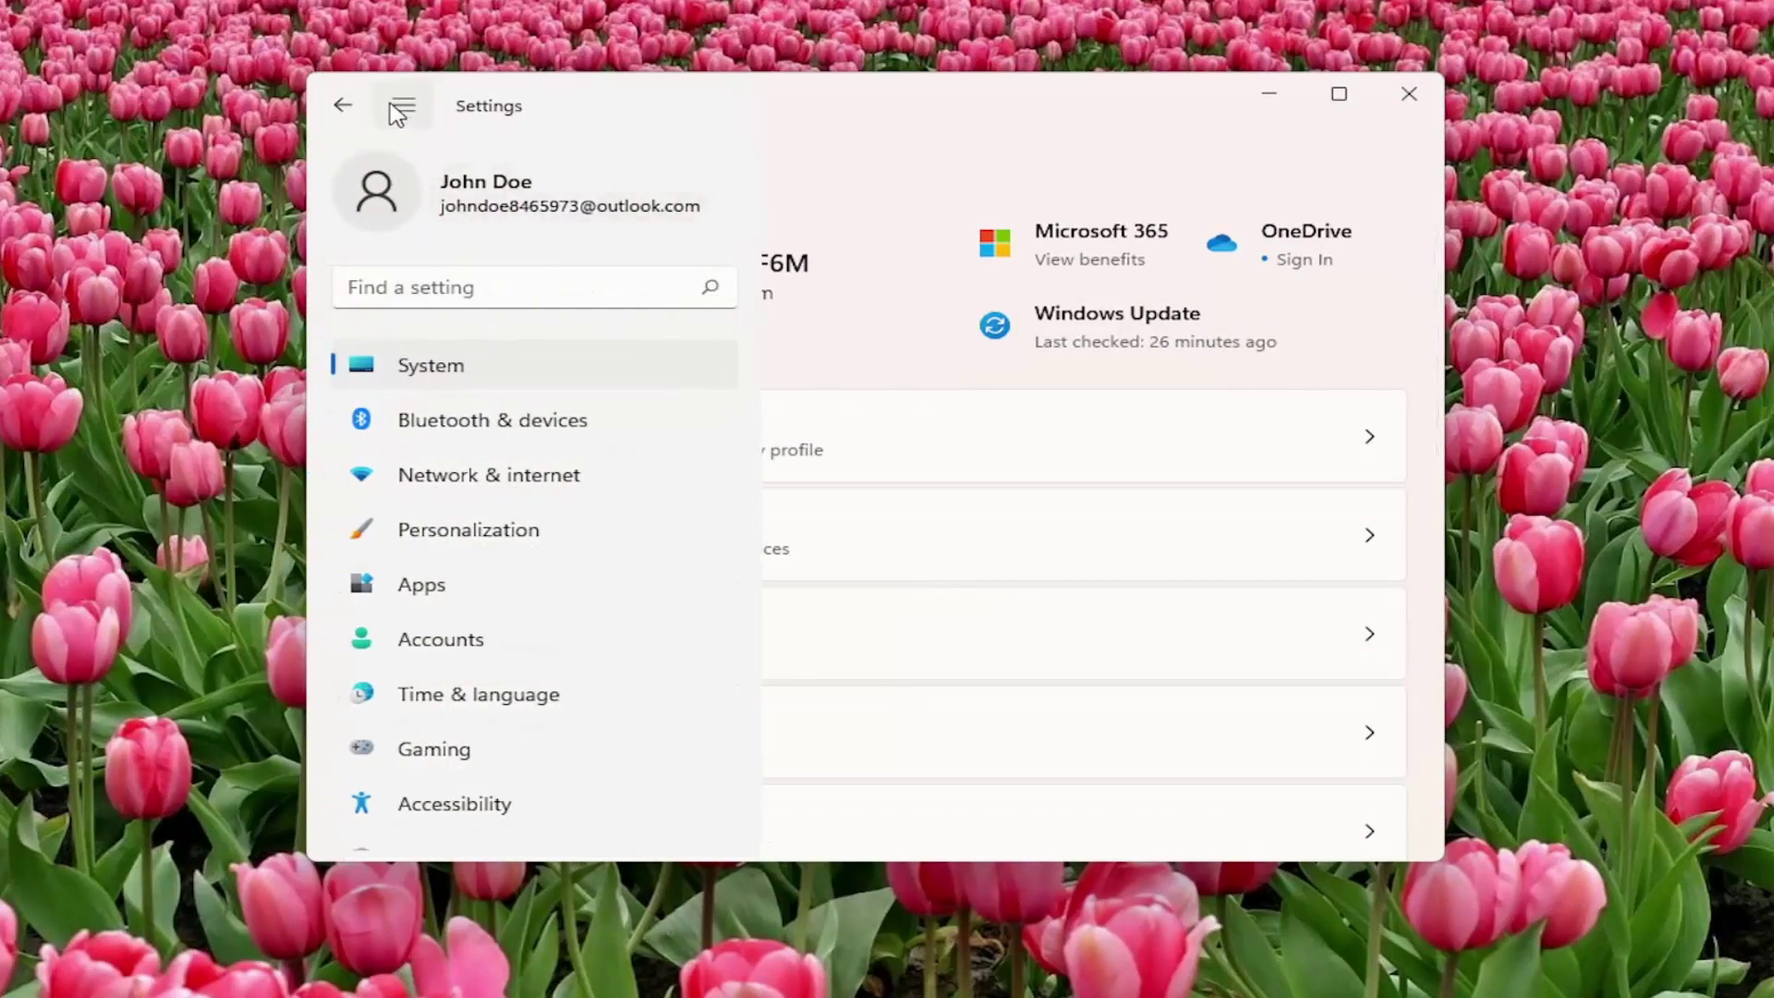
{"action": "scroll", "coordinate": [427, 397], "scroll_direction": "down", "scroll_amount": 2}
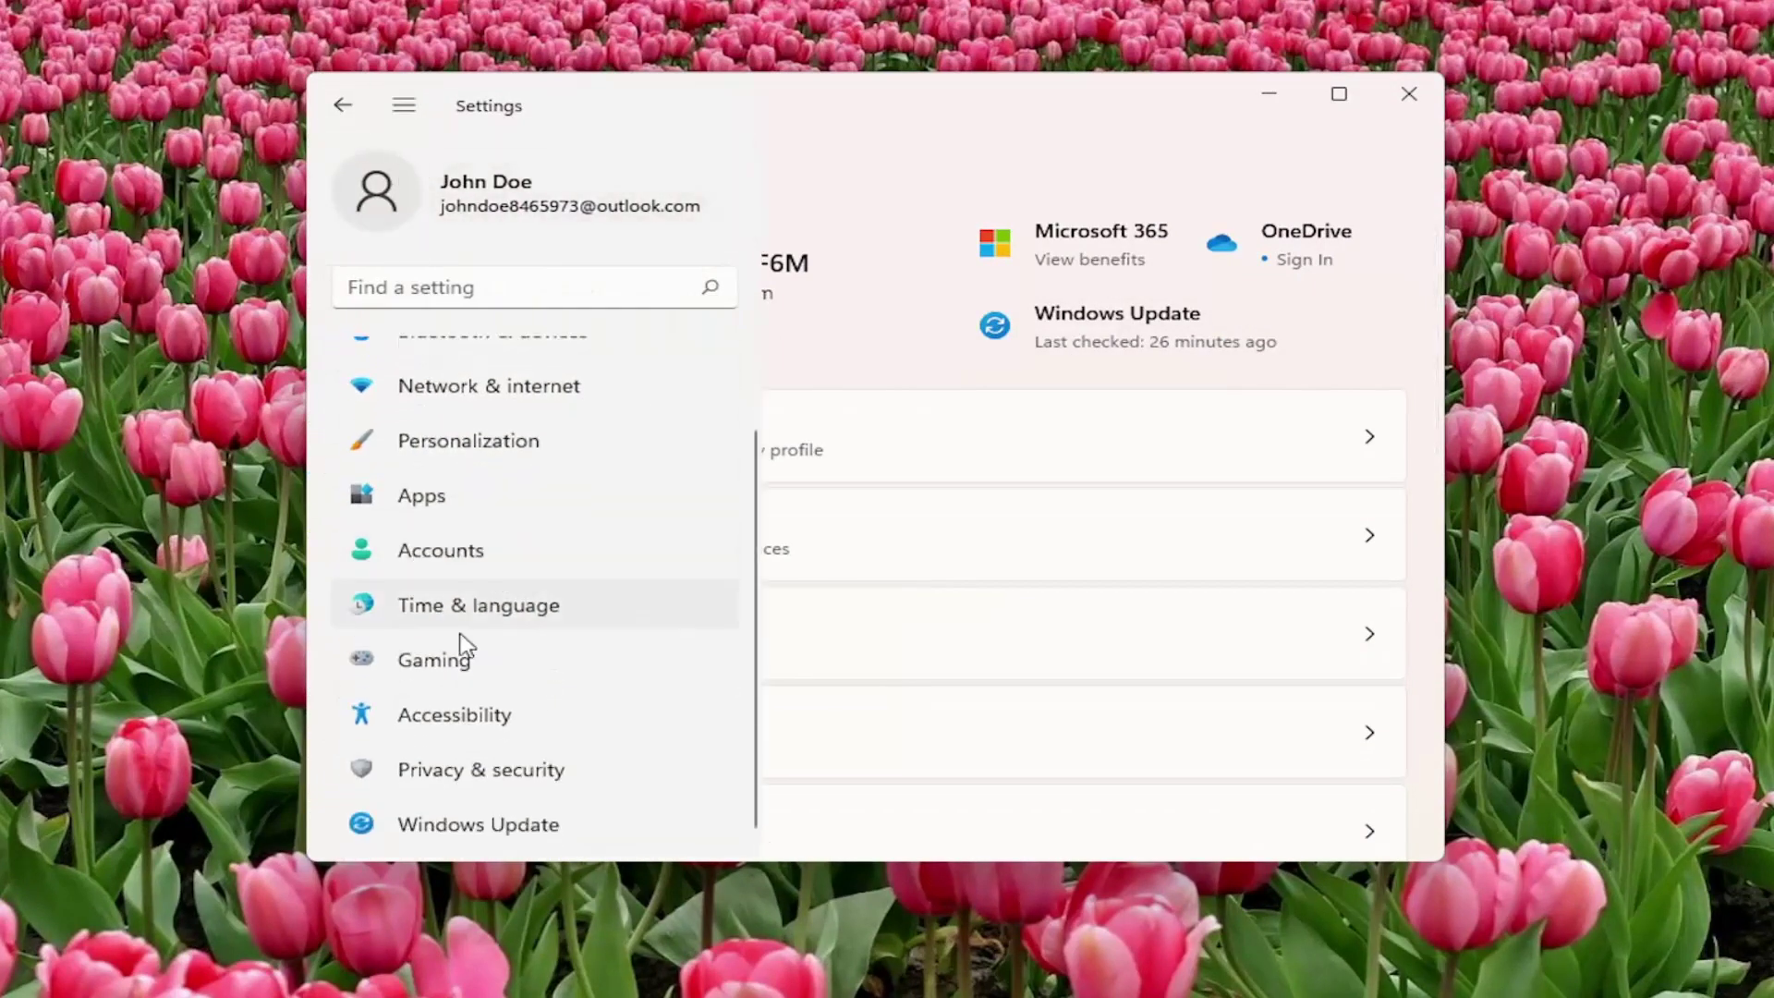
{"action": "left_click", "coordinate": [457, 843]}
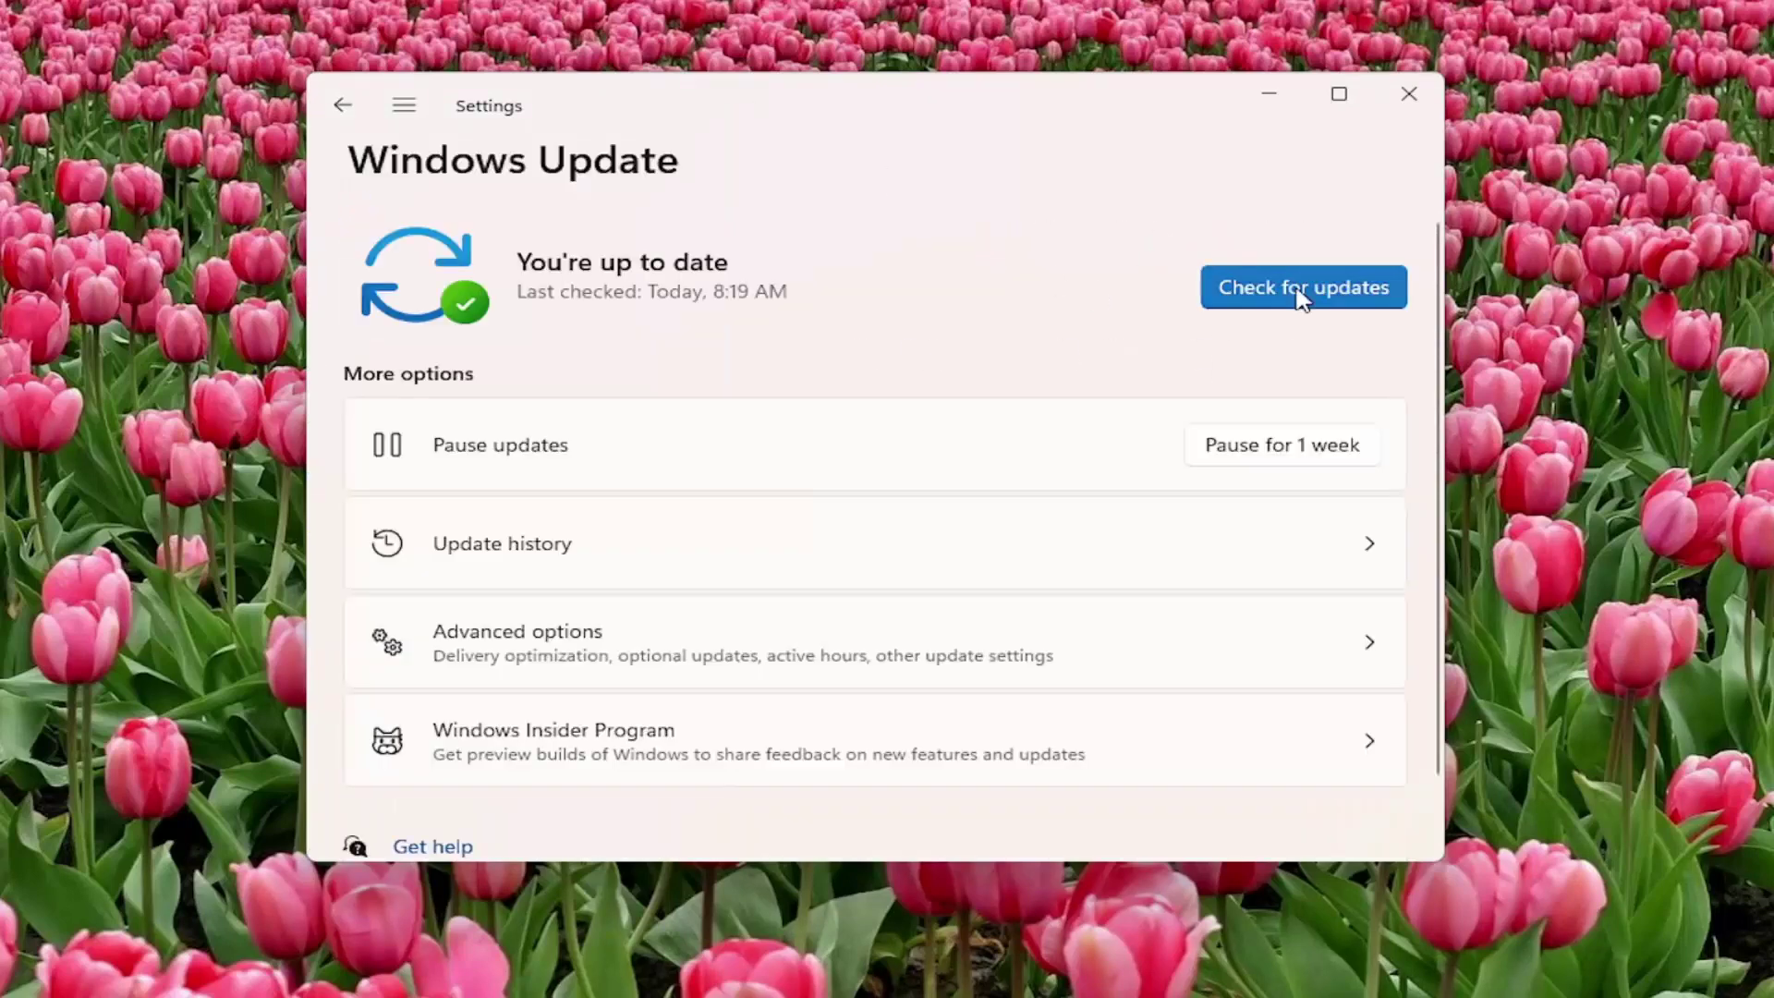
{"action": "left_click", "coordinate": [1301, 297]}
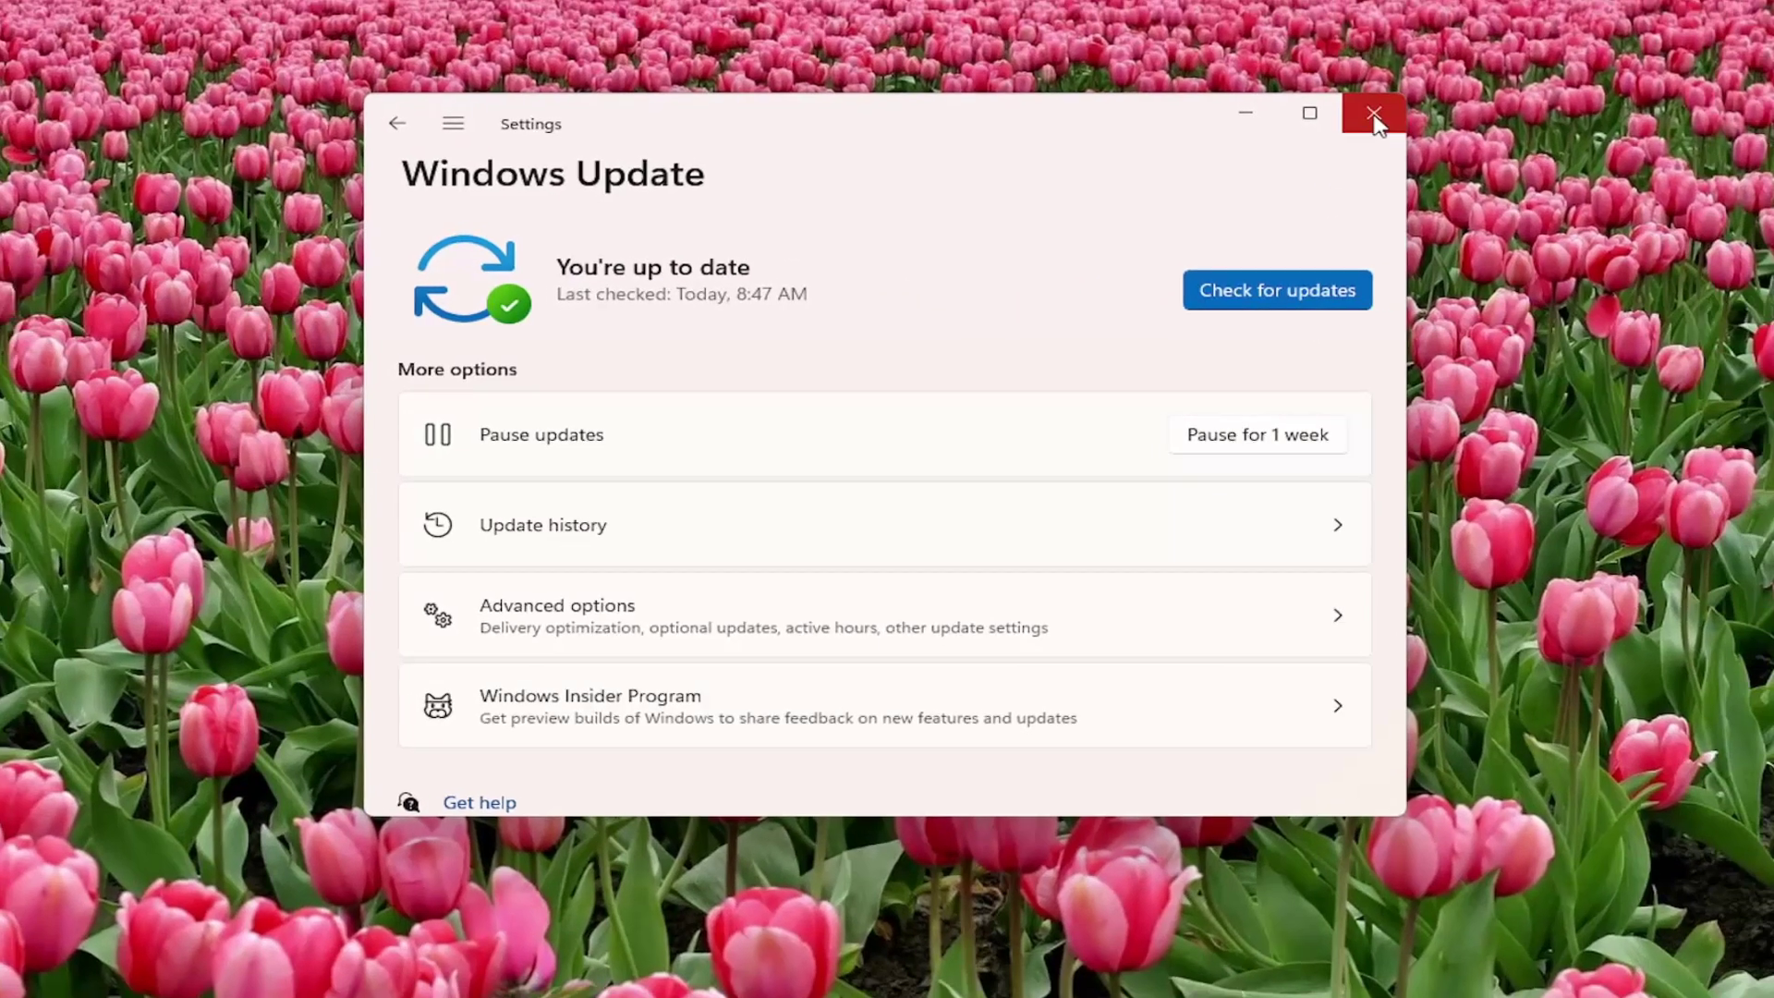
Step: Close Settings and launch Task Manager from the Start quick-link menu
{"action": "left_click", "coordinate": [1408, 94]}
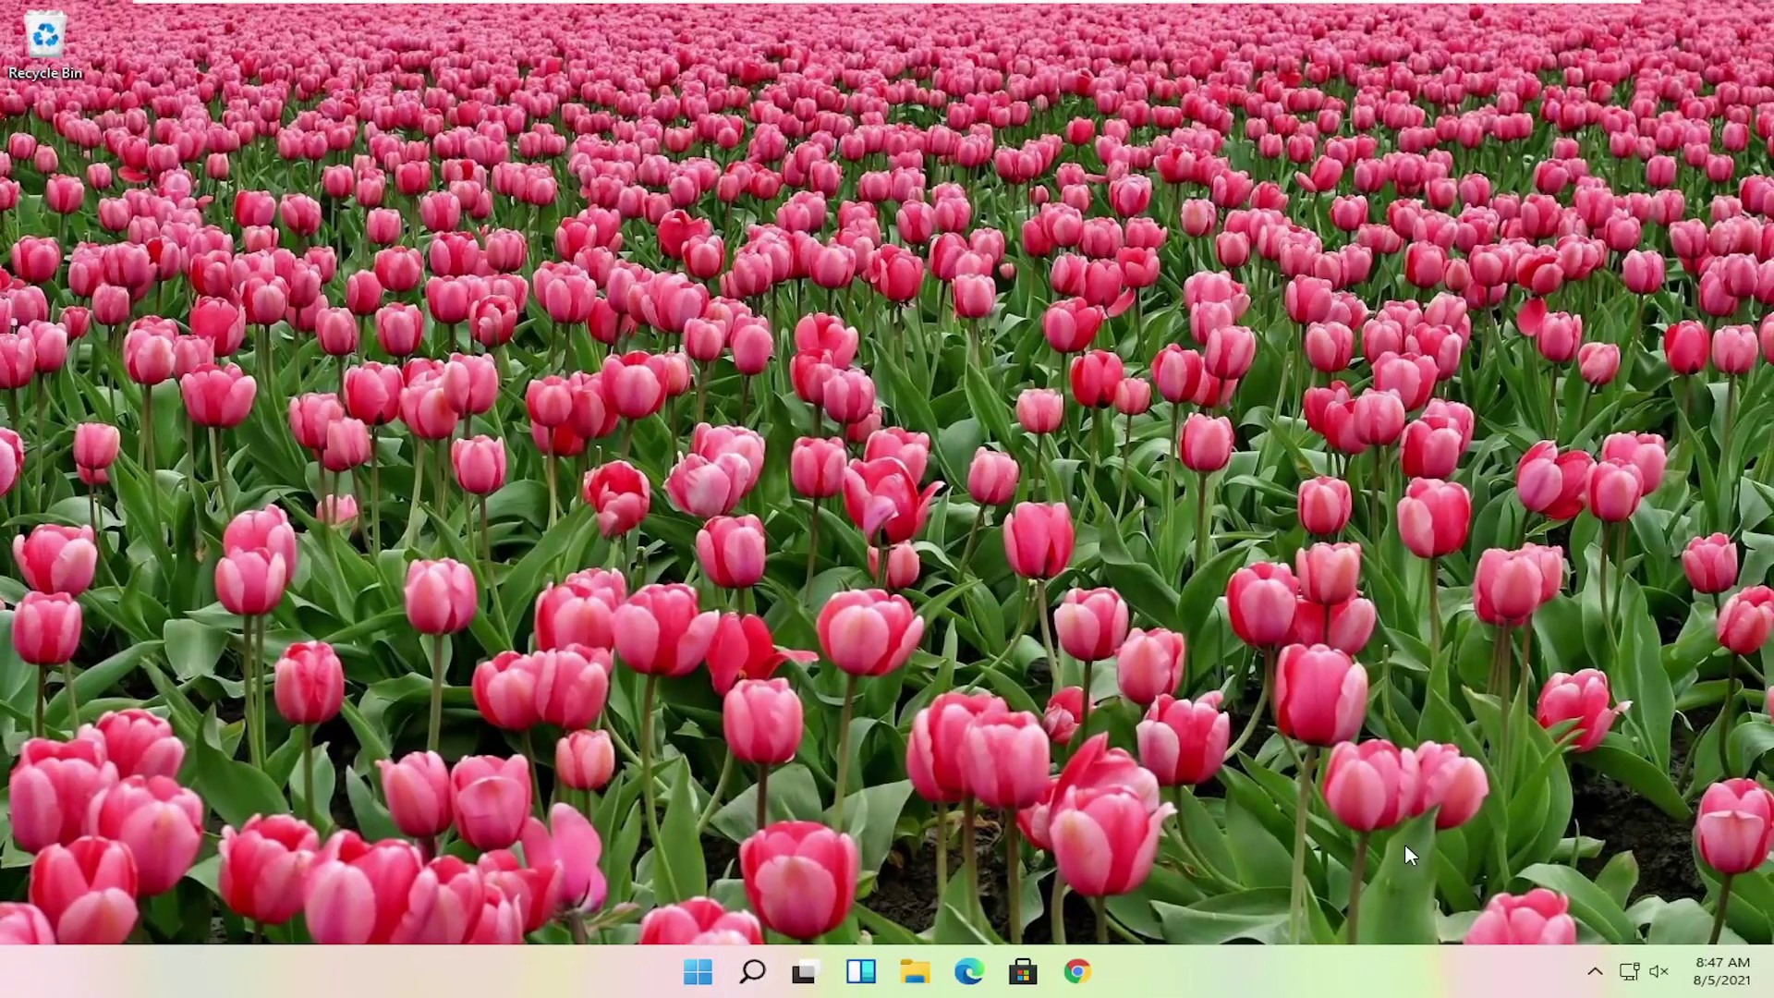
{"action": "right_click", "coordinate": [696, 968]}
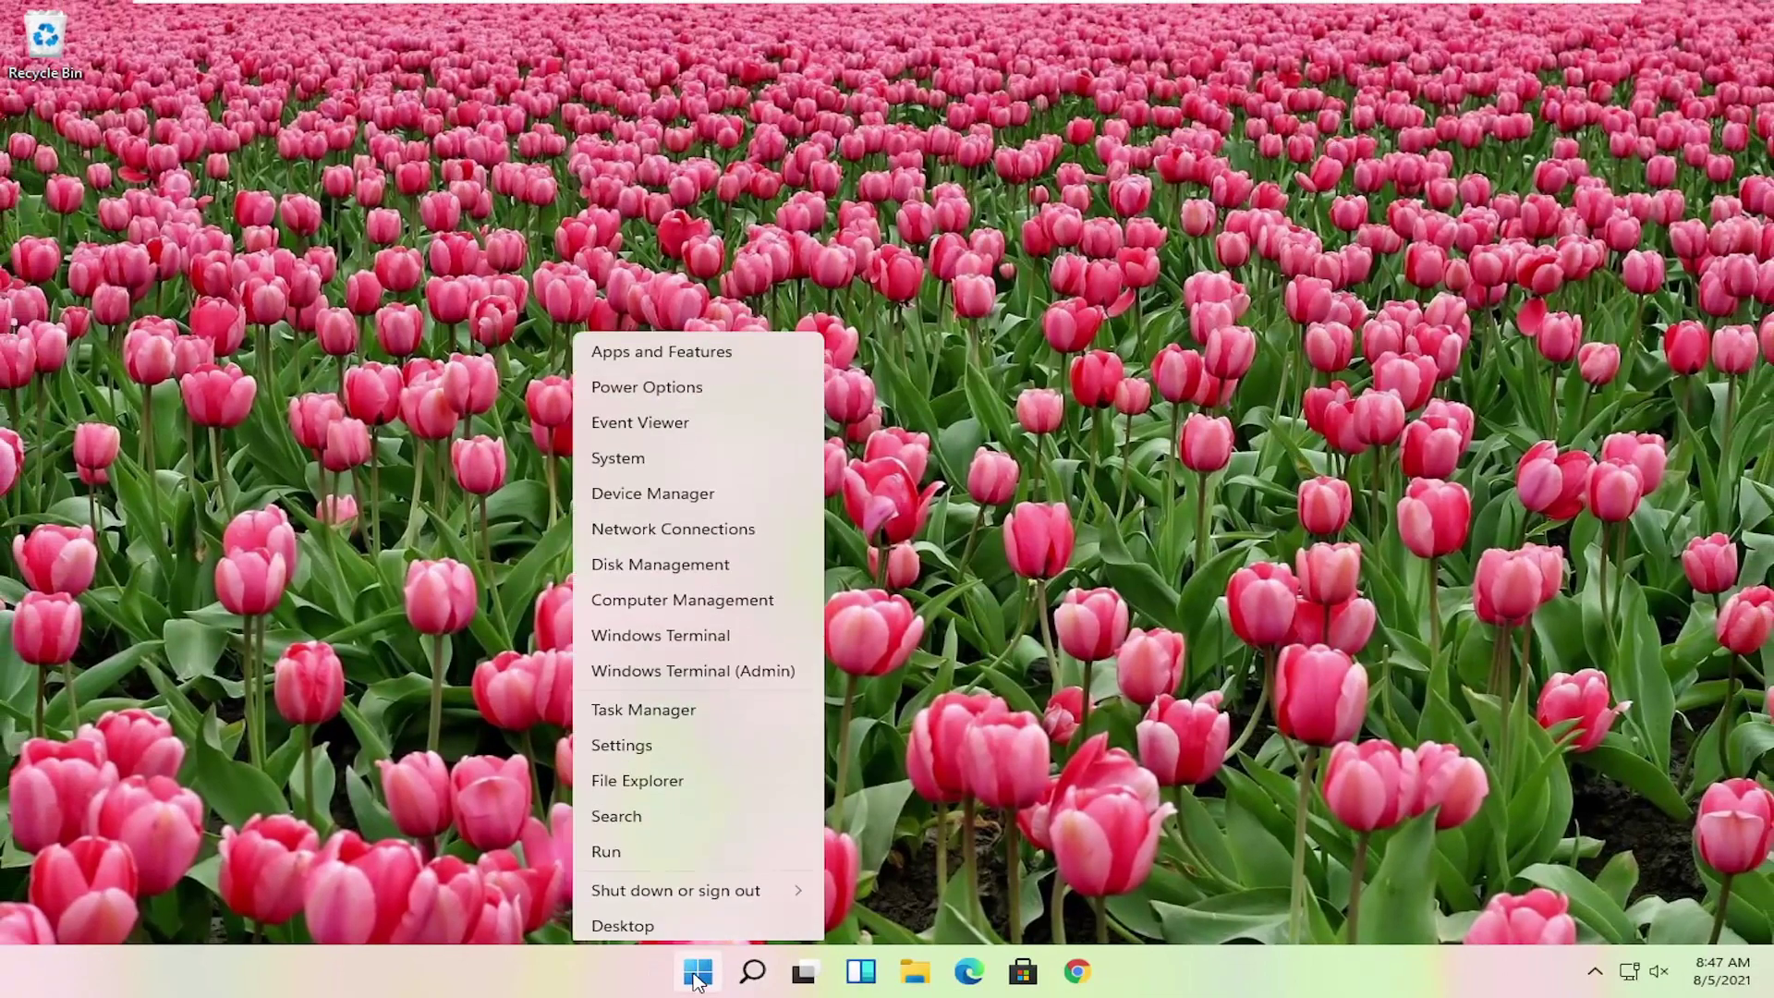
{"action": "left_click", "coordinate": [644, 705]}
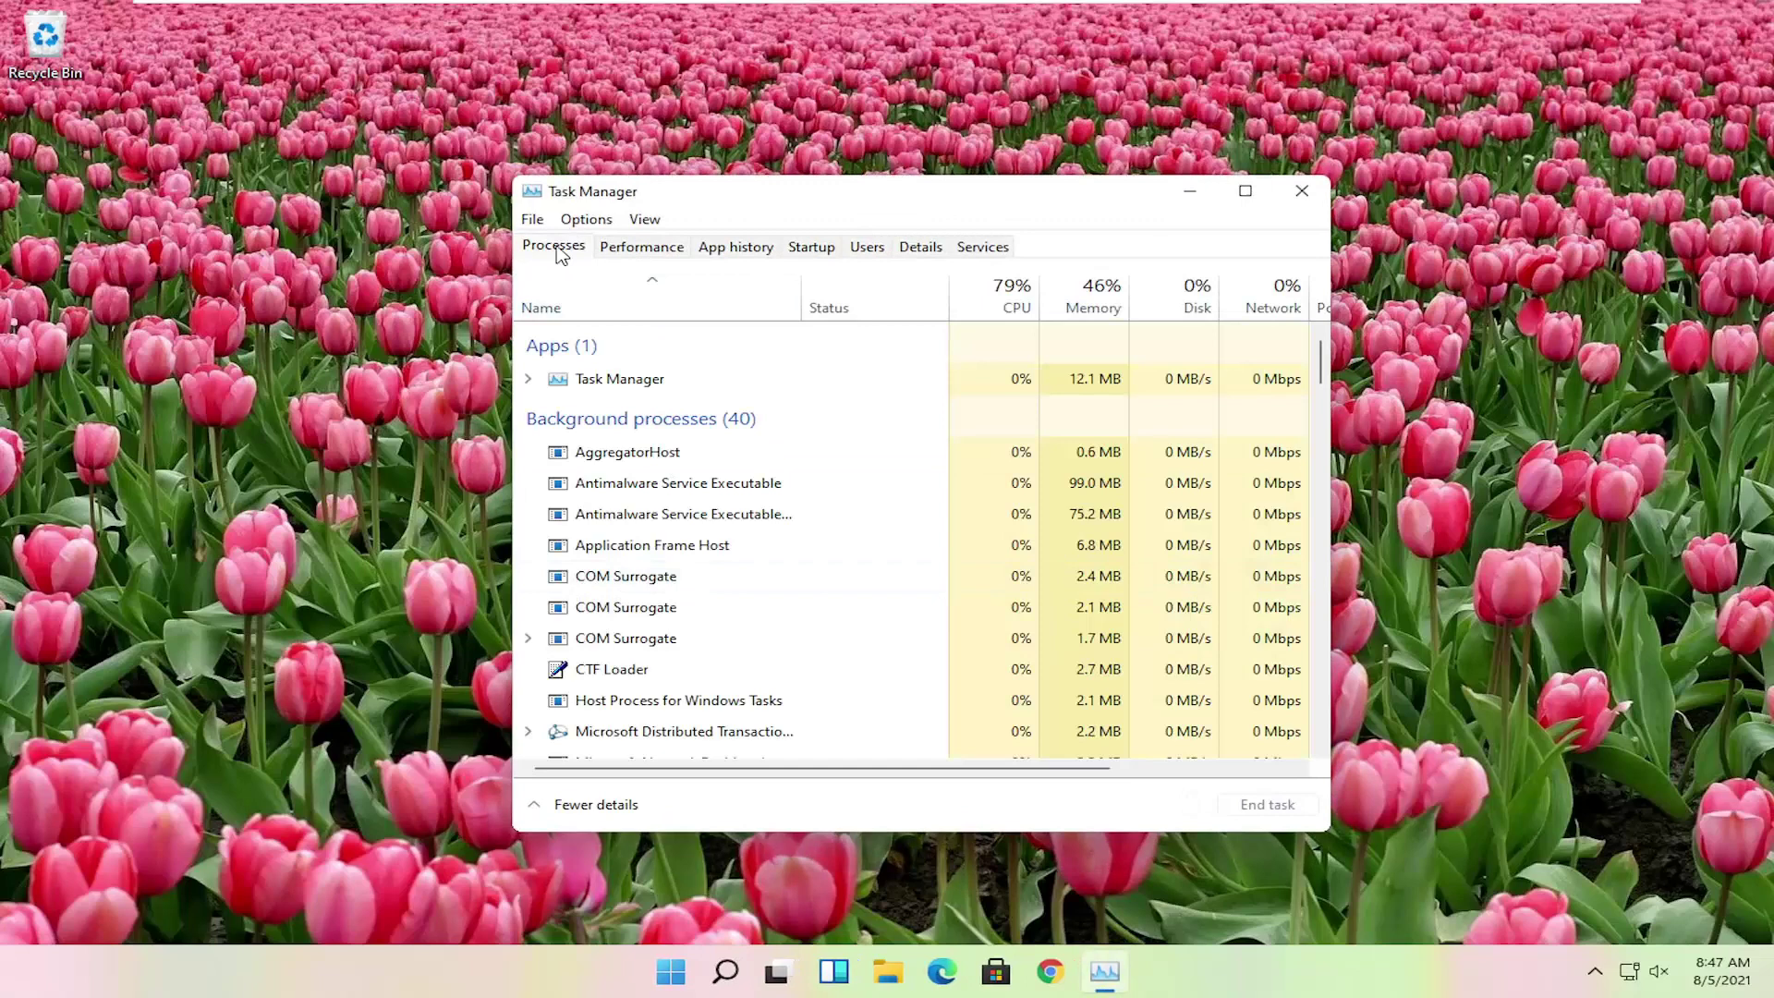
Step: Set up a new task 'cmd' with administrative privileges ticked
{"action": "left_click", "coordinate": [536, 220]}
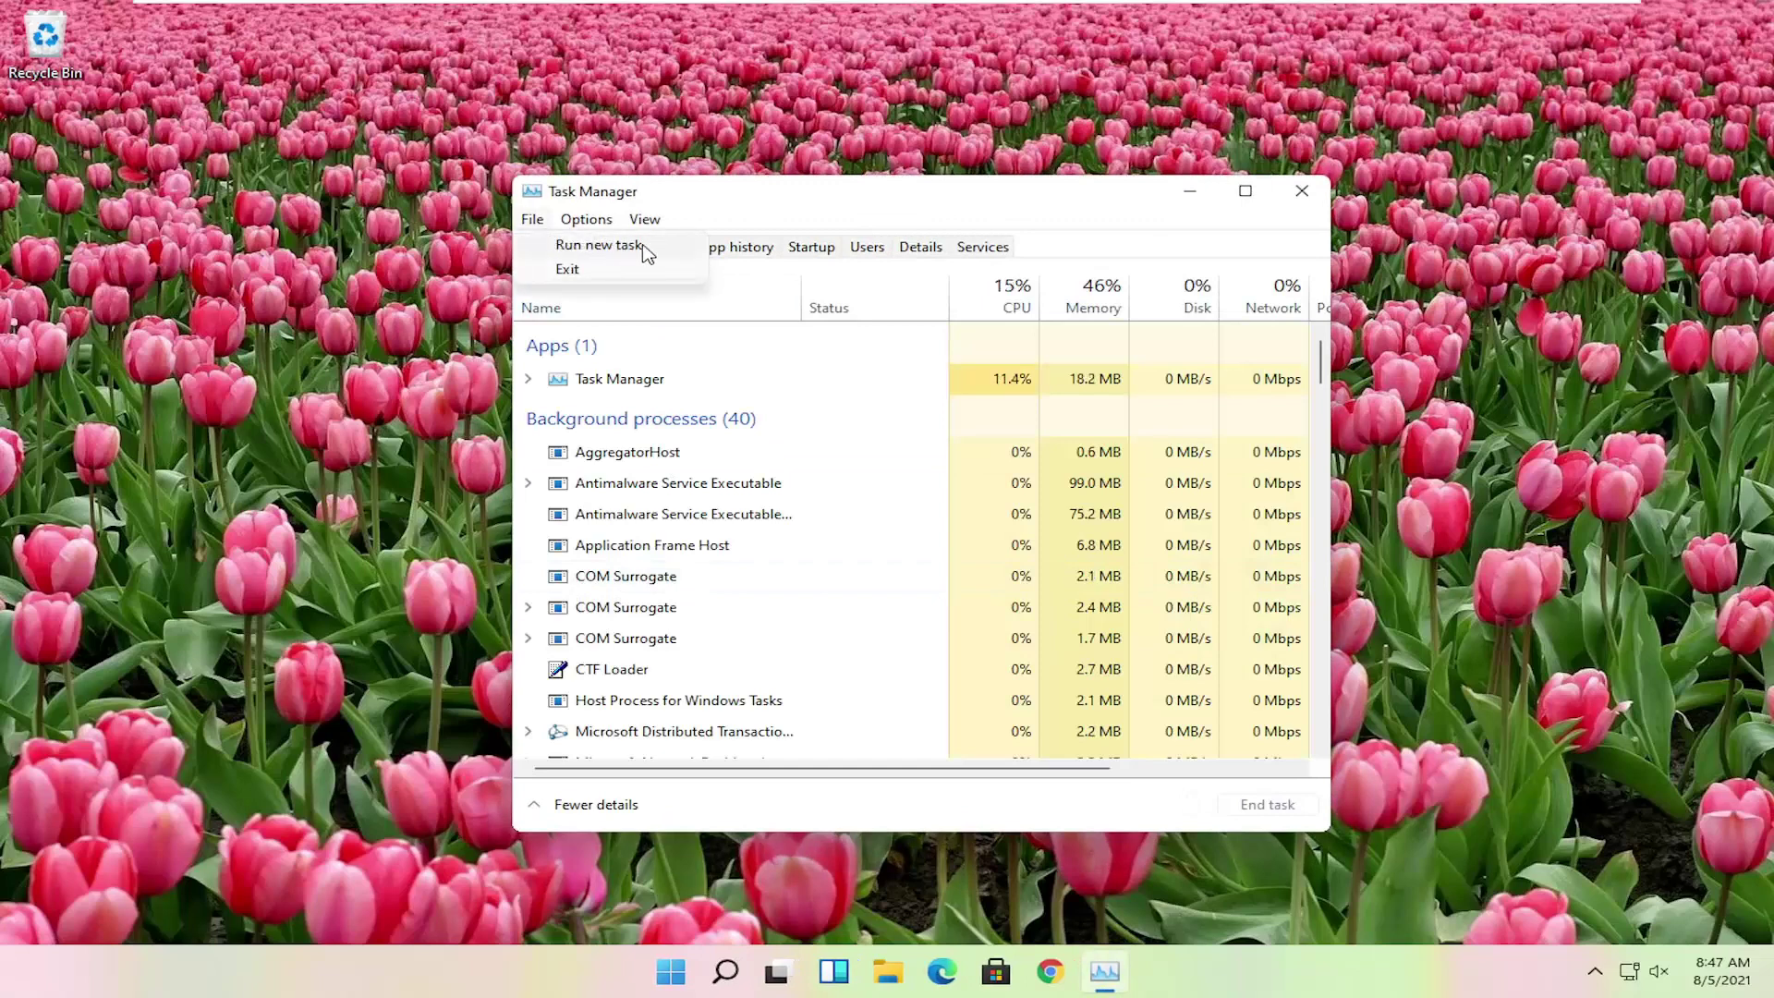
{"action": "left_click", "coordinate": [605, 247]}
{"action": "type", "text": "cmd"}
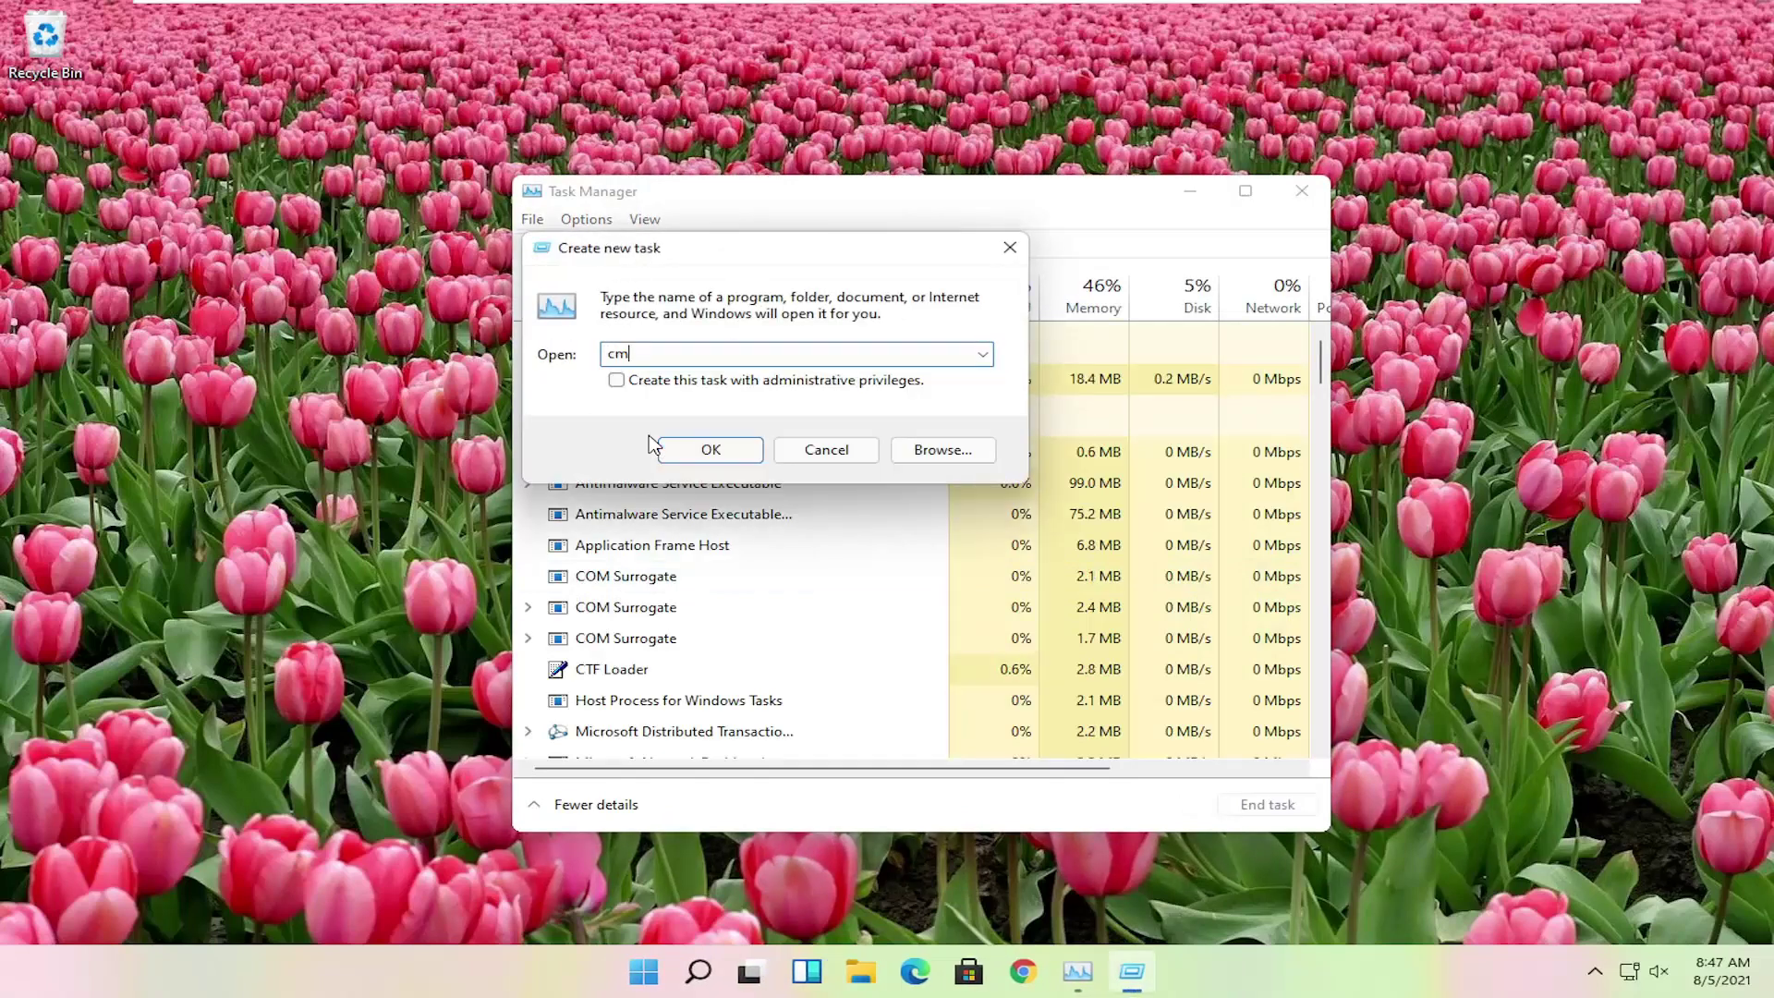
{"action": "left_click", "coordinate": [615, 381]}
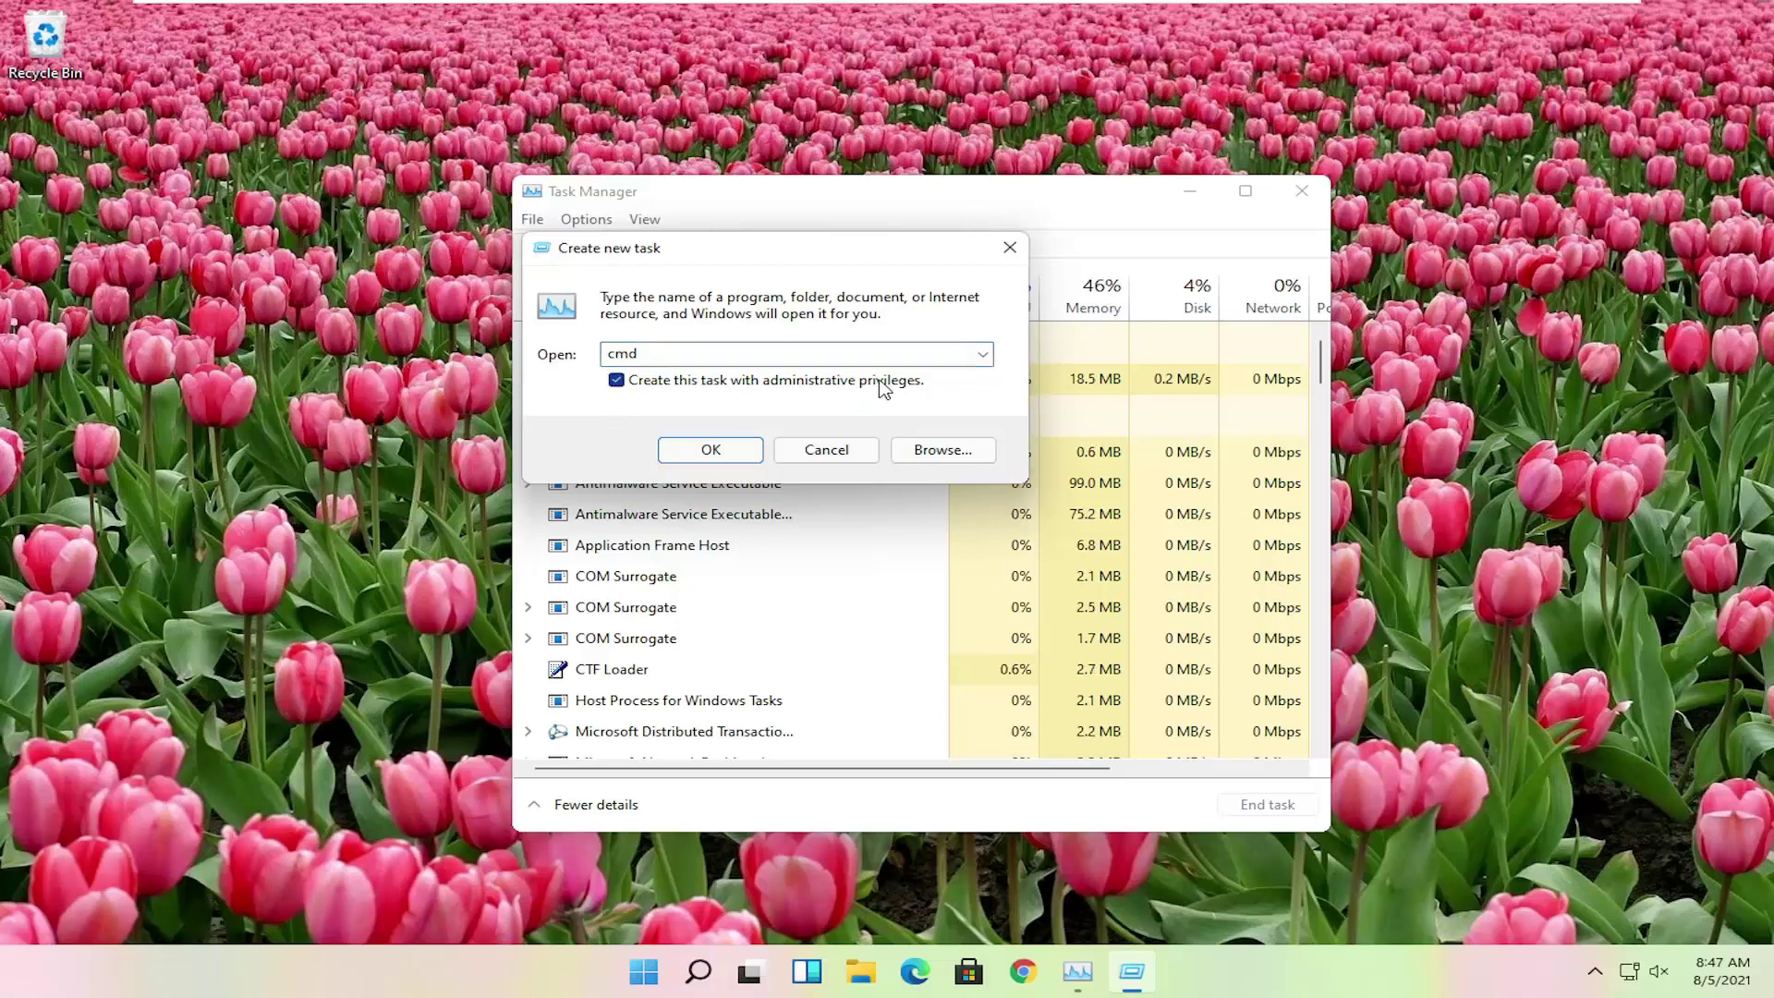
Step: Launch the elevated Command Prompt and run 'sfc /scannow' in it
{"action": "left_click", "coordinate": [710, 450]}
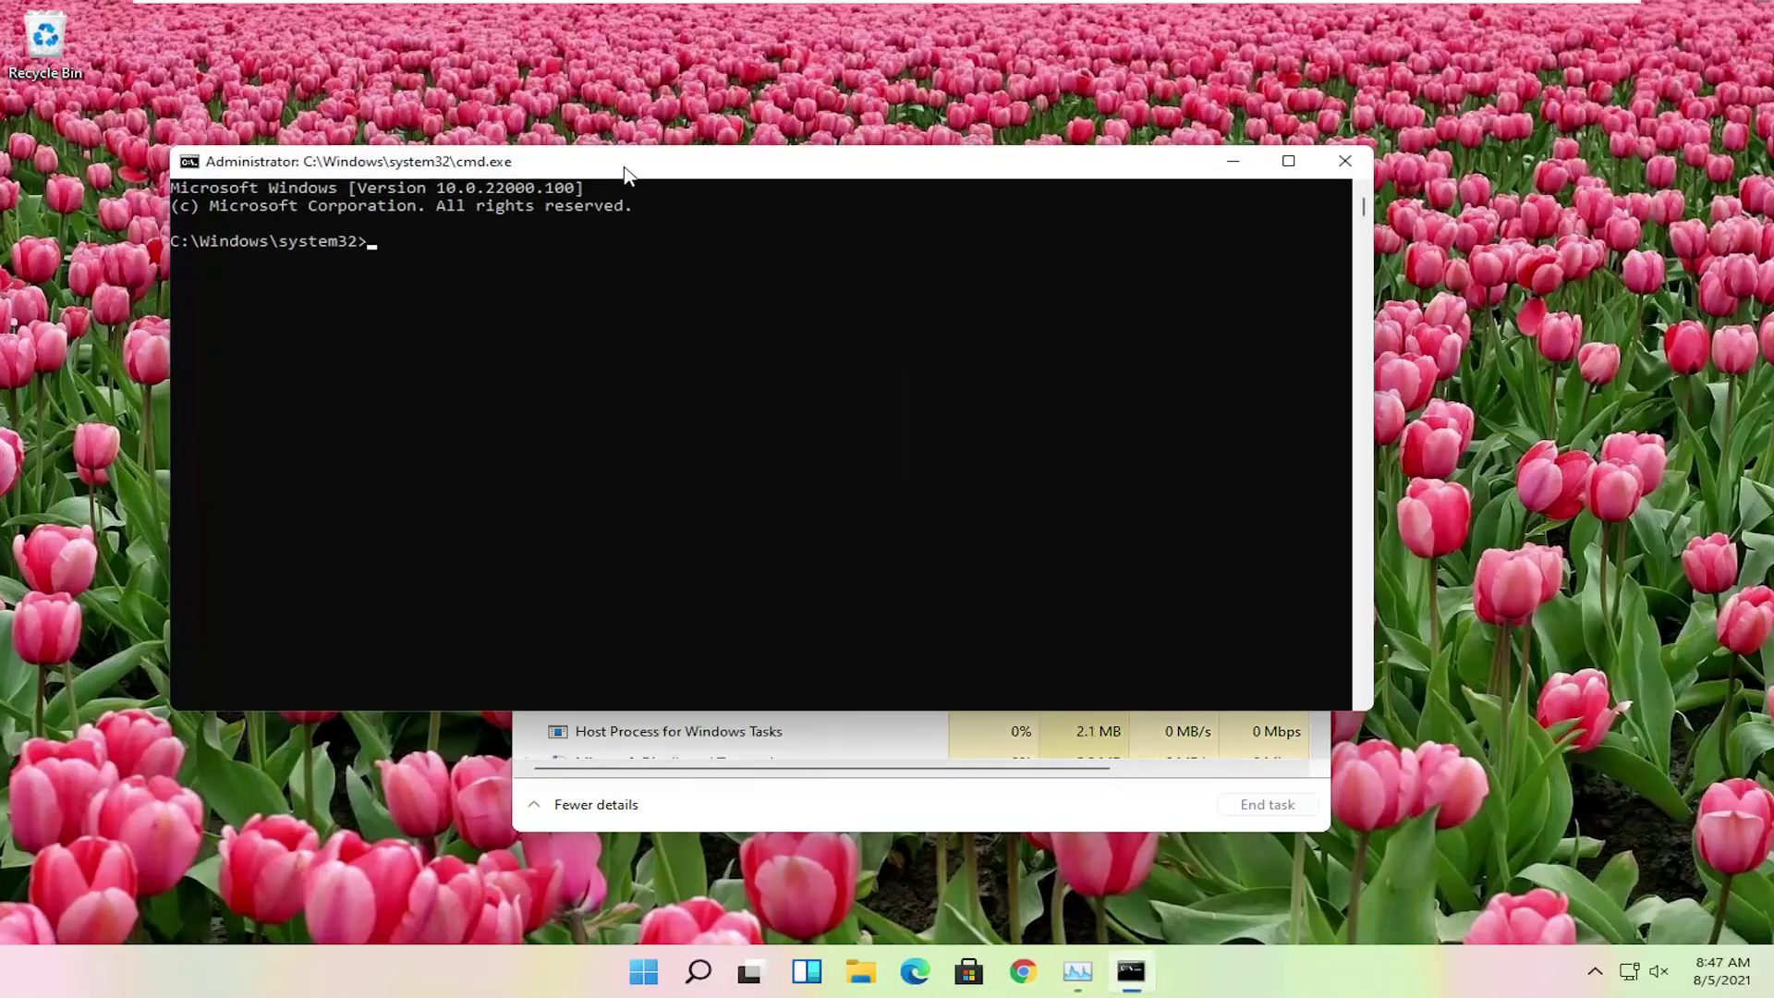
{"action": "left_click_drag", "start_coordinate": [622, 172], "coordinate": [776, 198]}
{"action": "type", "text": "sfc"}
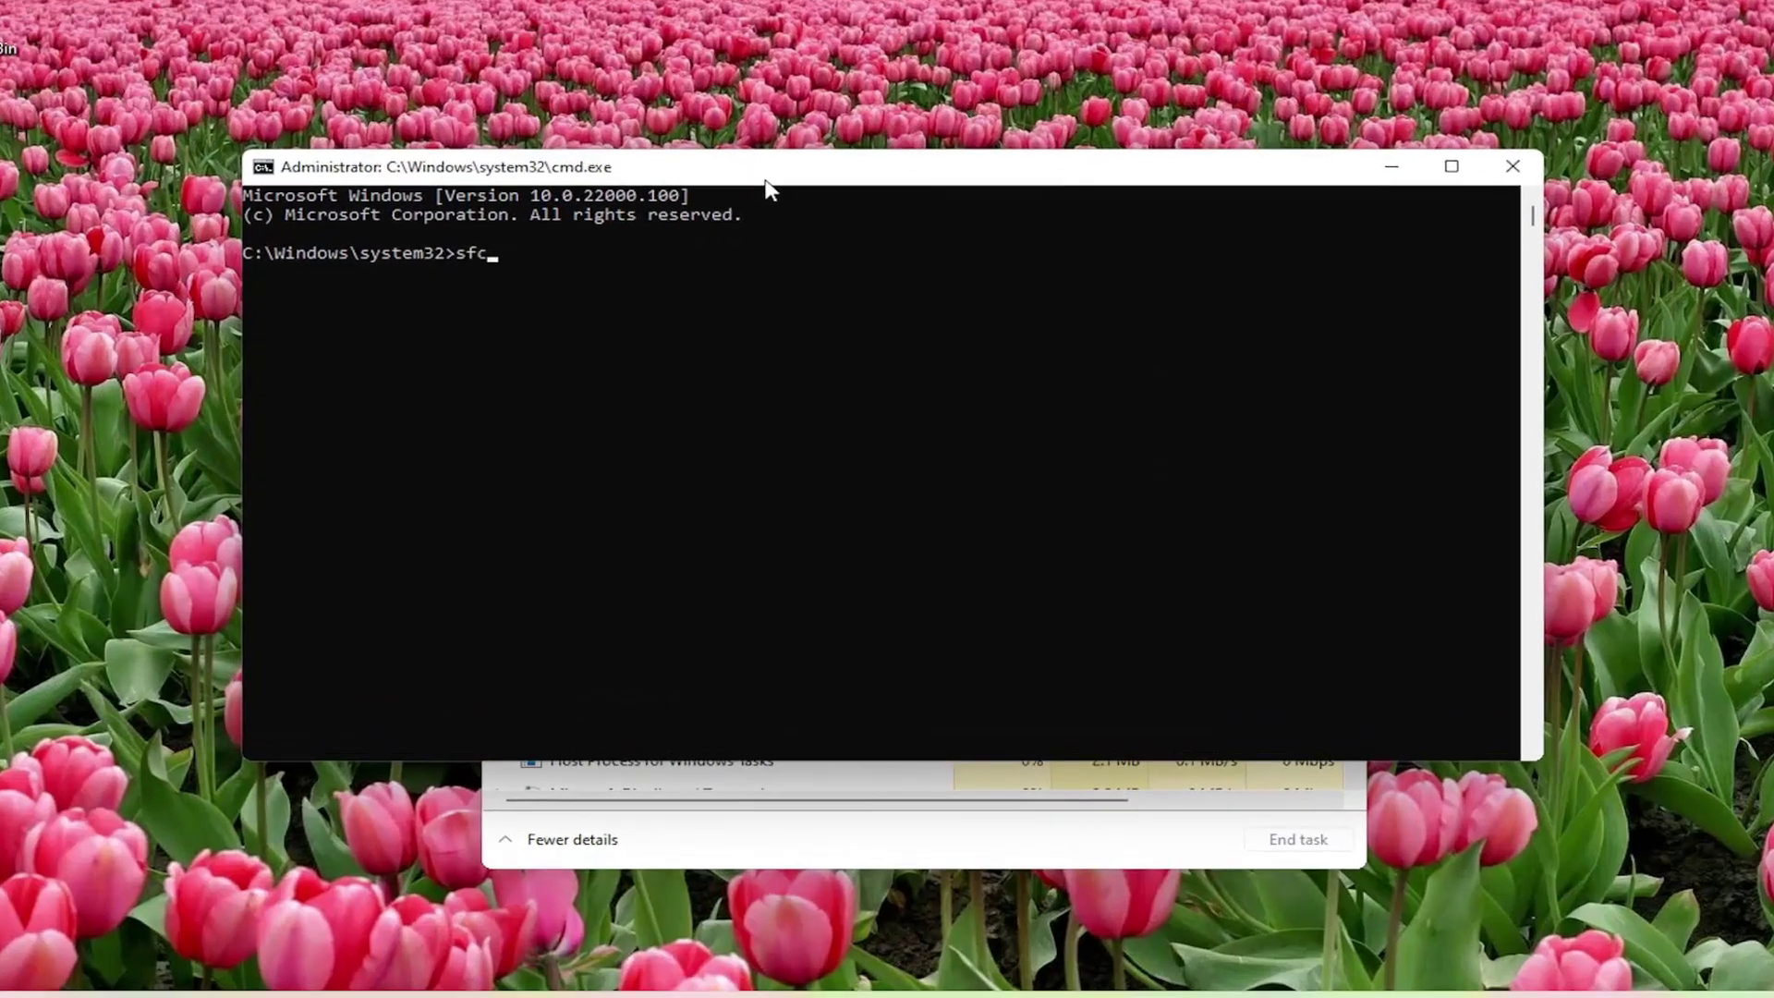
{"action": "type", "text": " /s"}
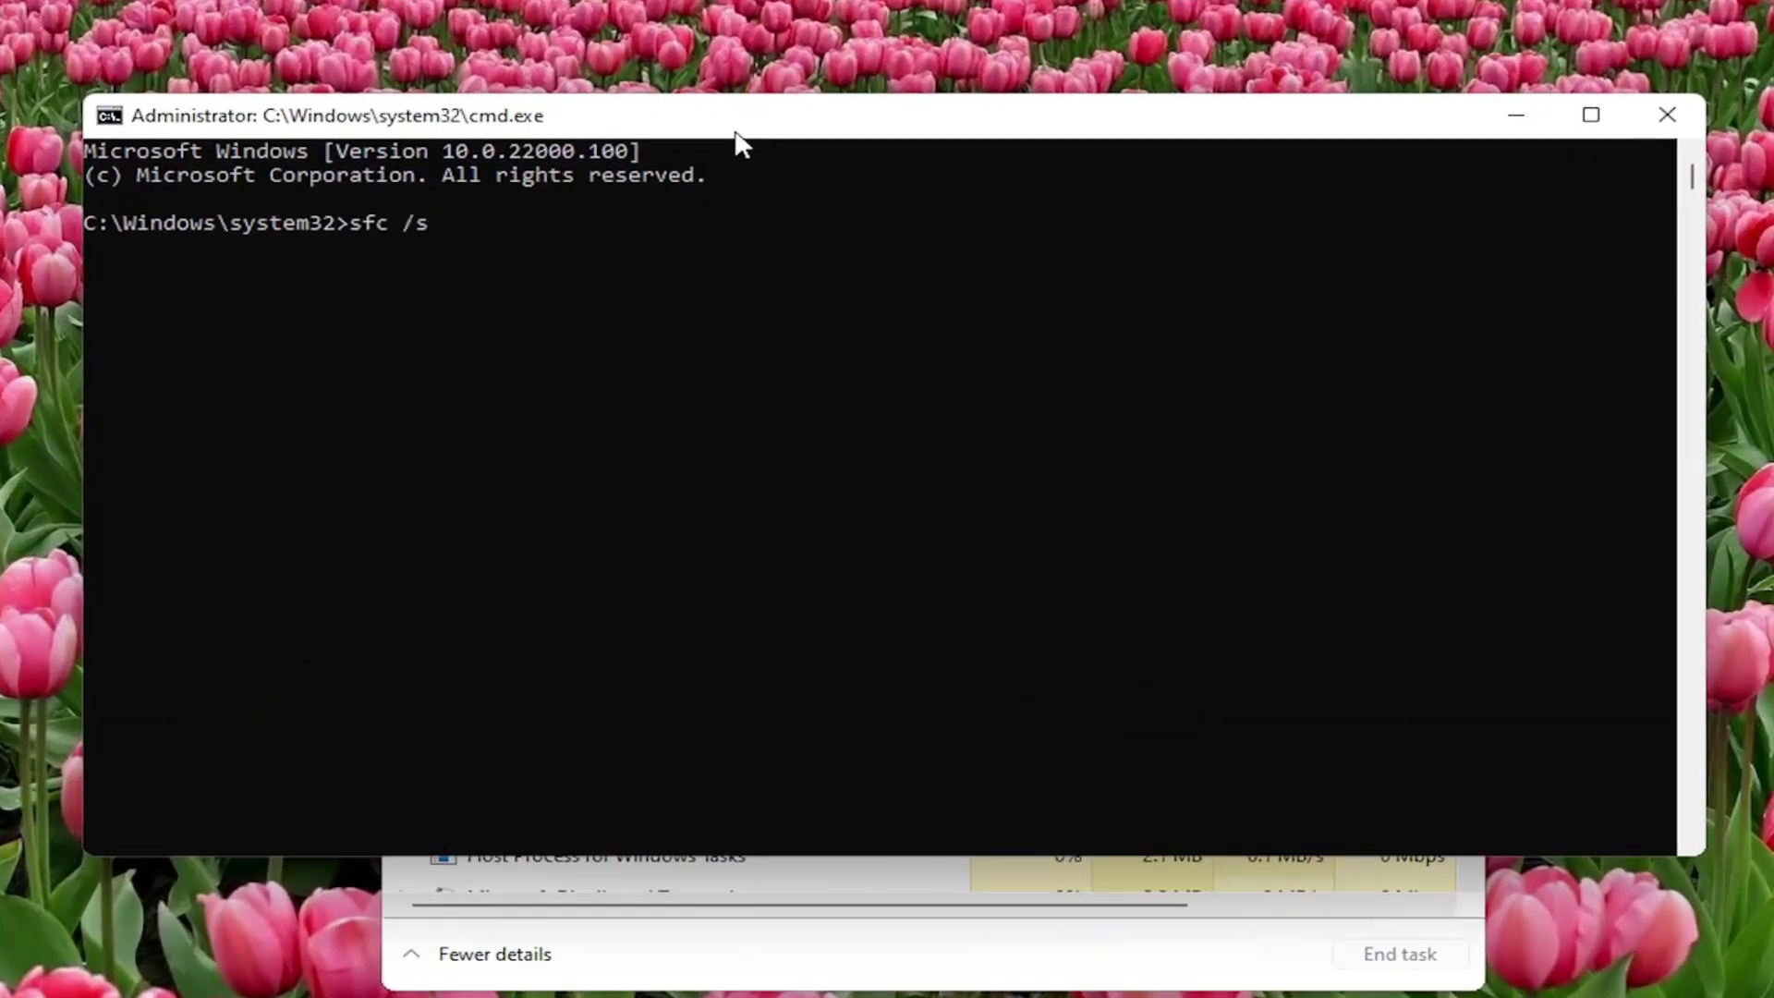
{"action": "type", "text": "cannow"}
{"action": "left_click_drag", "start_coordinate": [427, 112], "coordinate": [466, 122]}
{"action": "key", "text": "Return"}
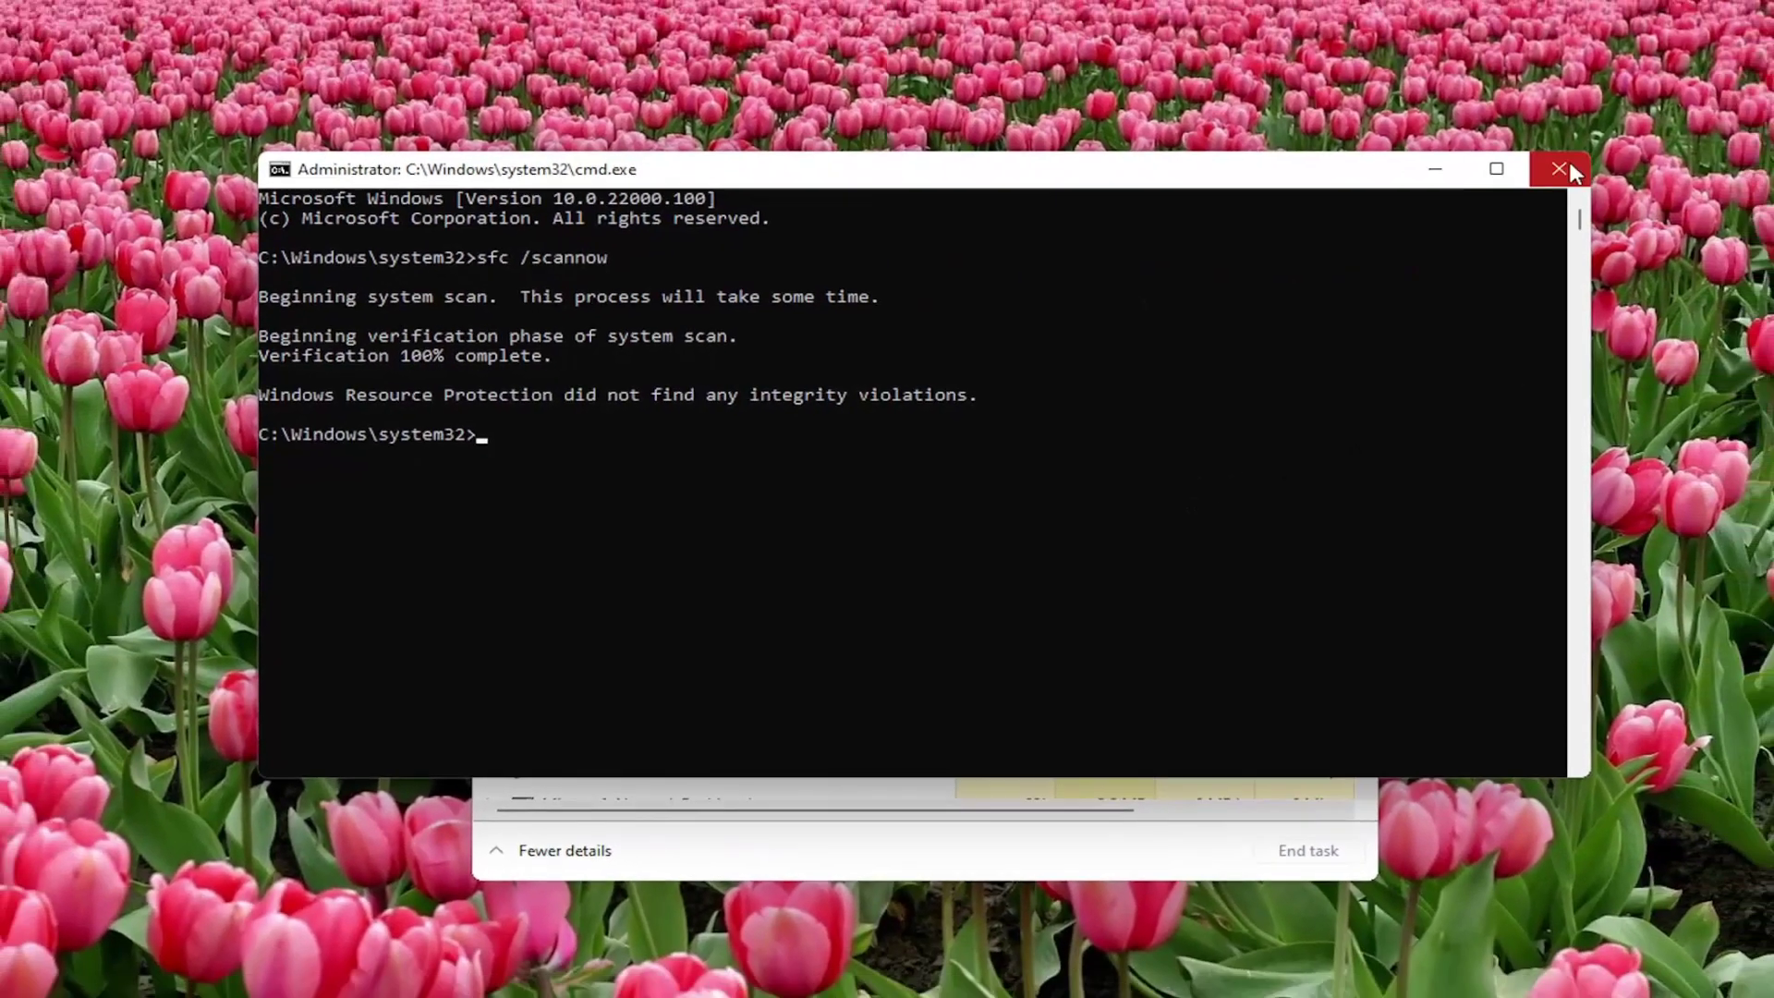
Step: Close the Command Prompt and bring up the Start quick-link menu for restart options
{"action": "left_click", "coordinate": [1681, 131]}
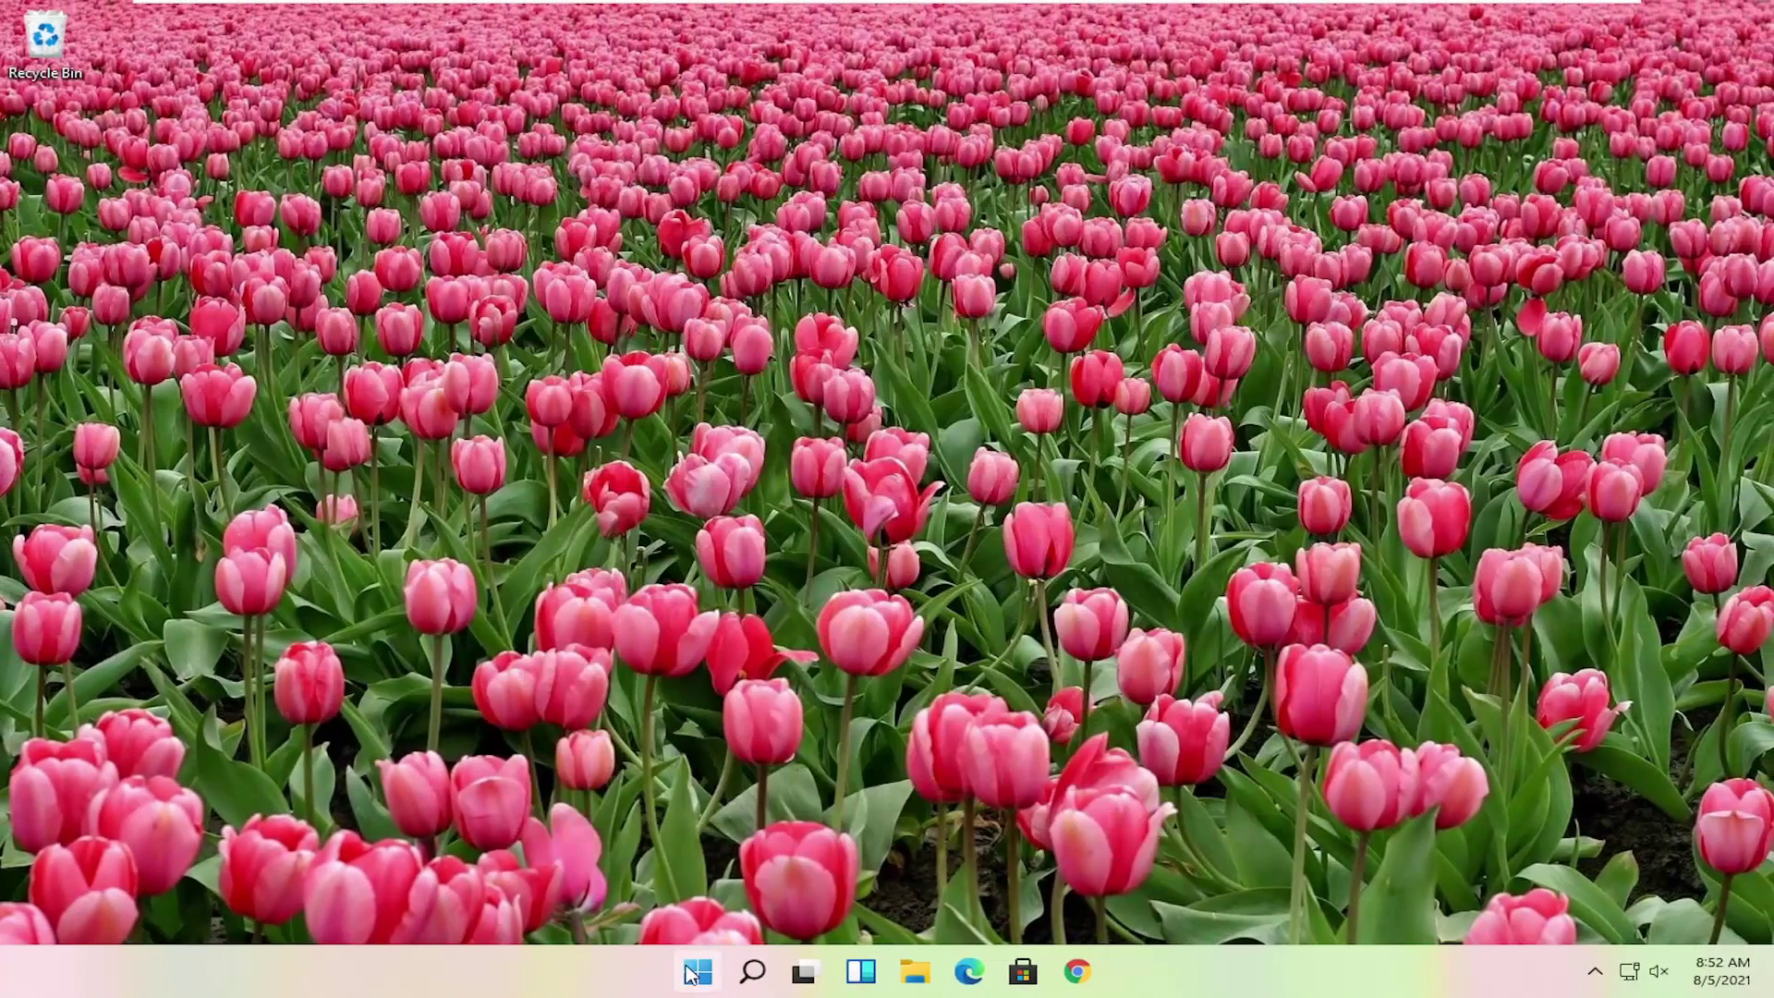
{"action": "right_click", "coordinate": [697, 971]}
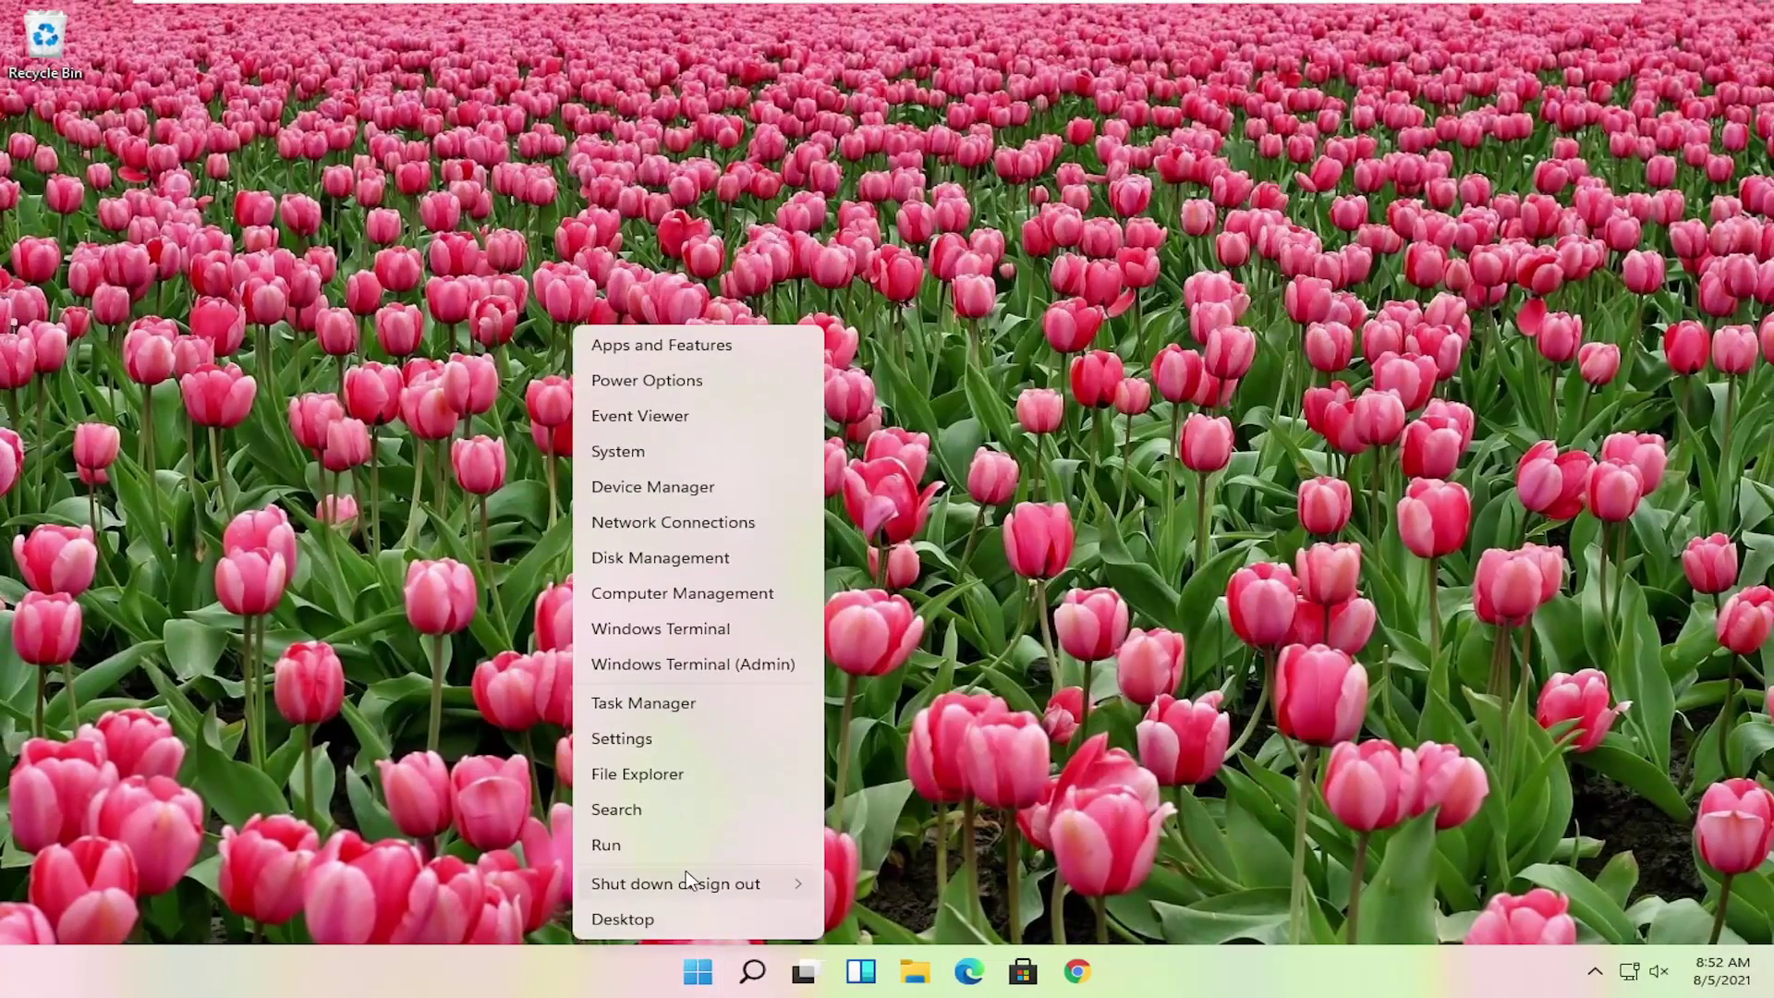